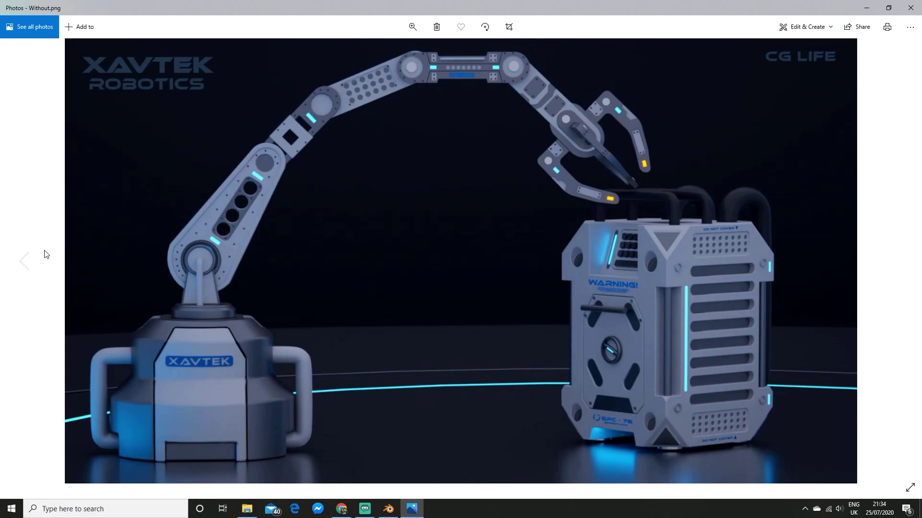
# Switch from the render comparison images to Blender and enable Bloom in the Eevee render settings.
pyautogui.click(24, 262)
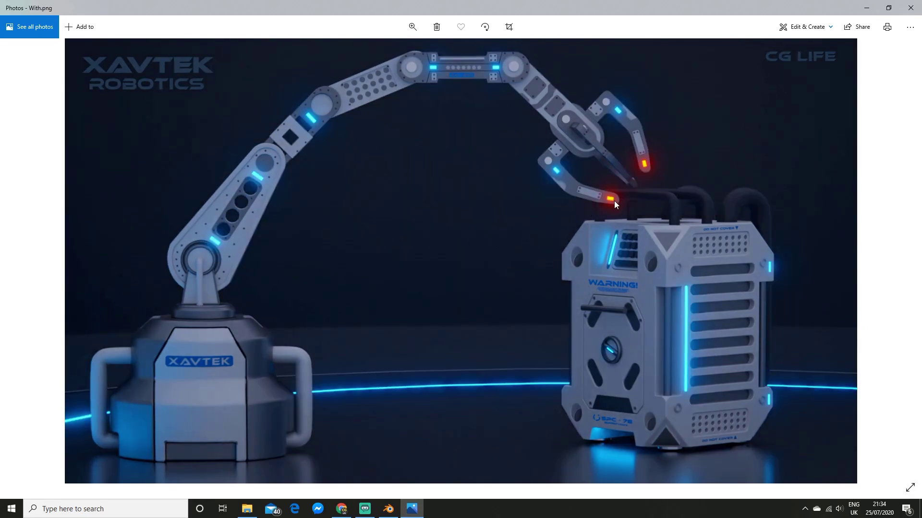
pyautogui.click(388, 509)
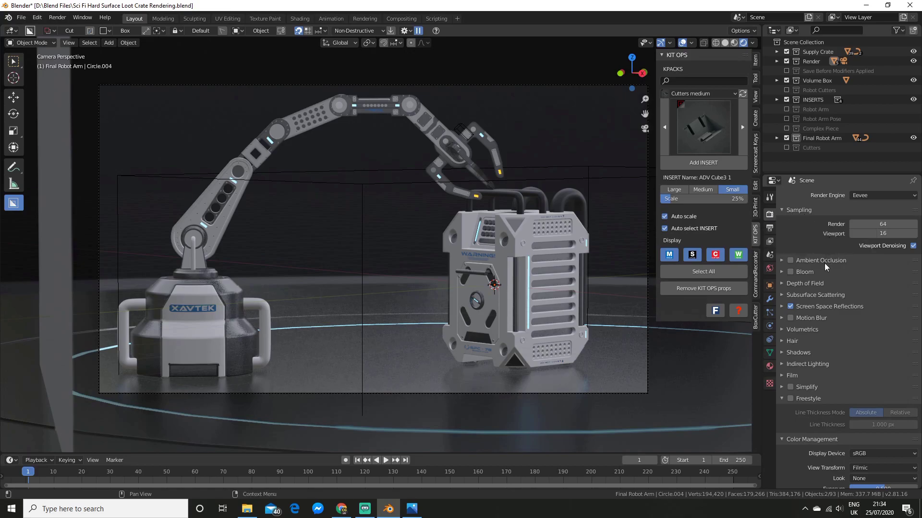
pyautogui.click(790, 272)
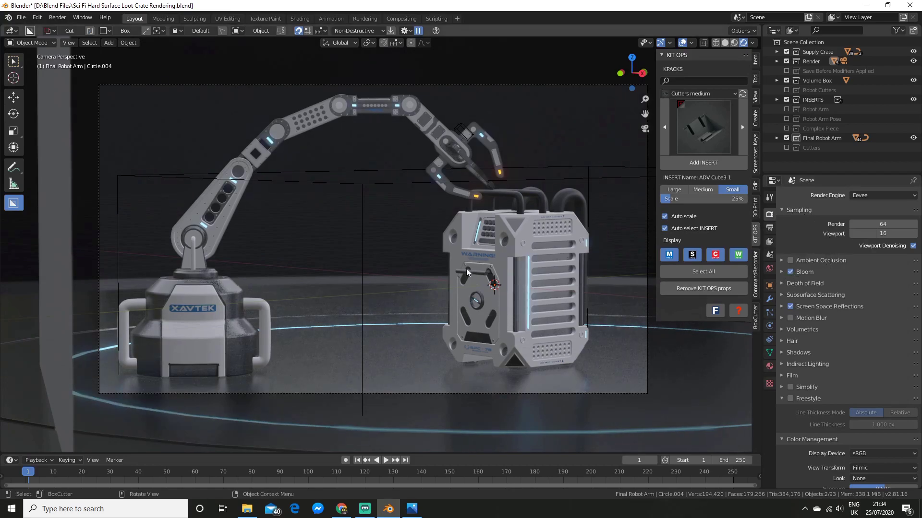
# Examine the bloom on the robot arm, crate and glowing floor ring from several angles and distances.
pyautogui.scroll(6, 546, 217)
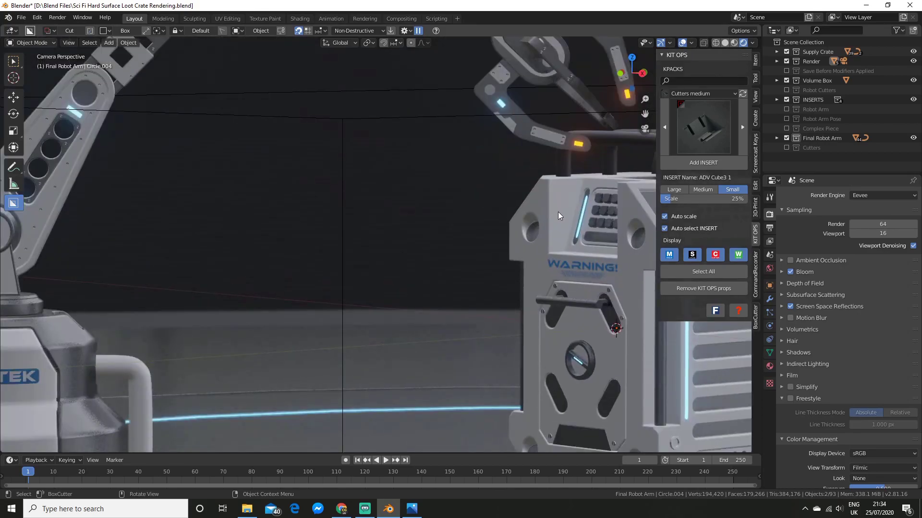
pyautogui.scroll(-6, 445, 321)
pyautogui.moveTo(412, 312); pyautogui.dragTo(431, 329, button='middle')
pyautogui.scroll(3, 441, 324)
pyautogui.scroll(-6, 456, 298)
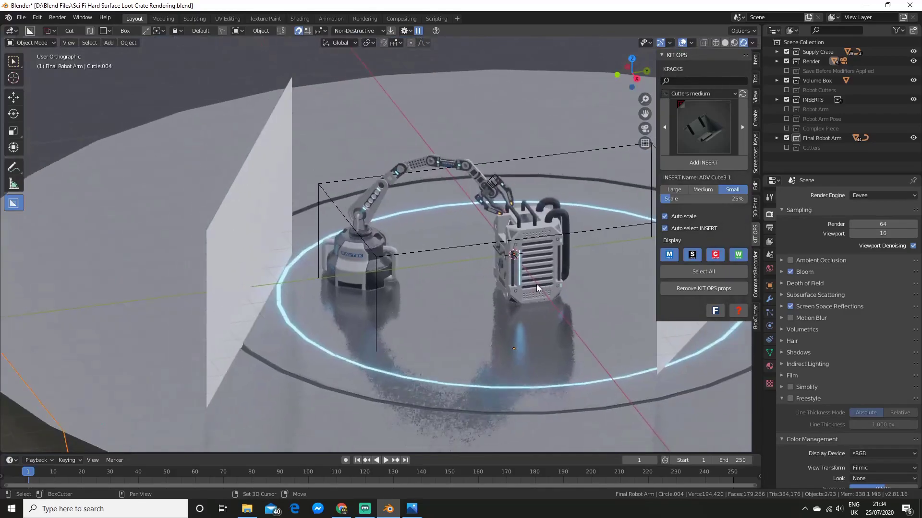
pyautogui.scroll(2, 528, 285)
pyautogui.scroll(2, 518, 288)
pyautogui.moveTo(502, 261); pyautogui.dragTo(513, 268, button='middle')
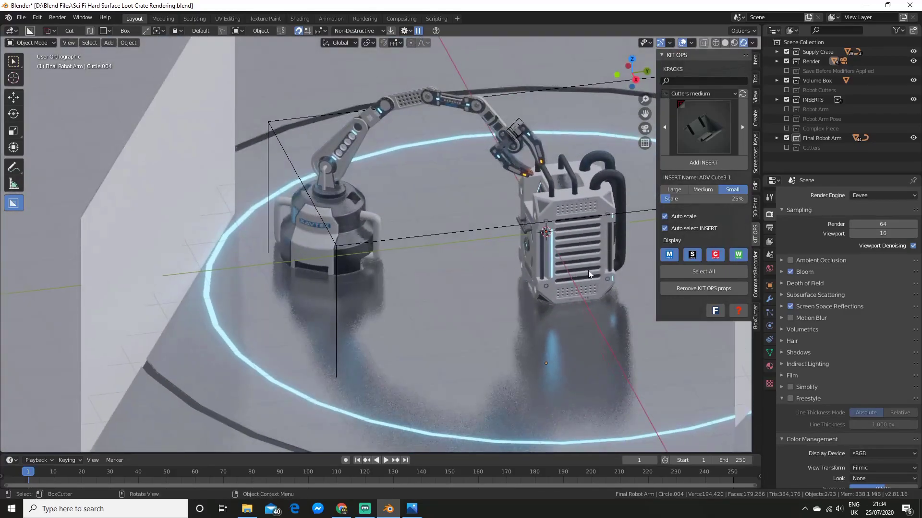
pyautogui.keyDown('shift'); pyautogui.moveTo(589, 270); pyautogui.dragTo(484, 284, button='middle'); pyautogui.keyUp('shift')
pyautogui.scroll(4, 529, 275)
pyautogui.scroll(-6, 505, 281)
pyautogui.scroll(3, 484, 283)
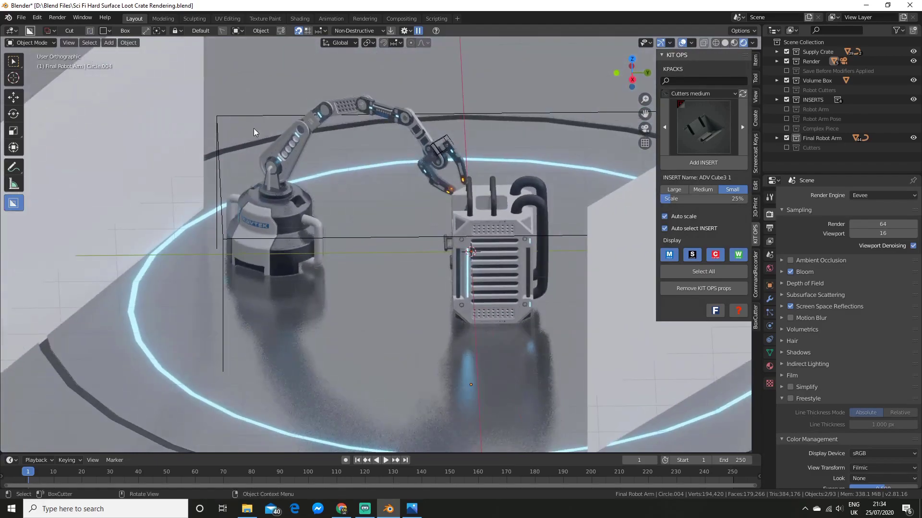
# Open the compositing node setup and bring the unconnected Glare node into close view.
pyautogui.click(392, 21)
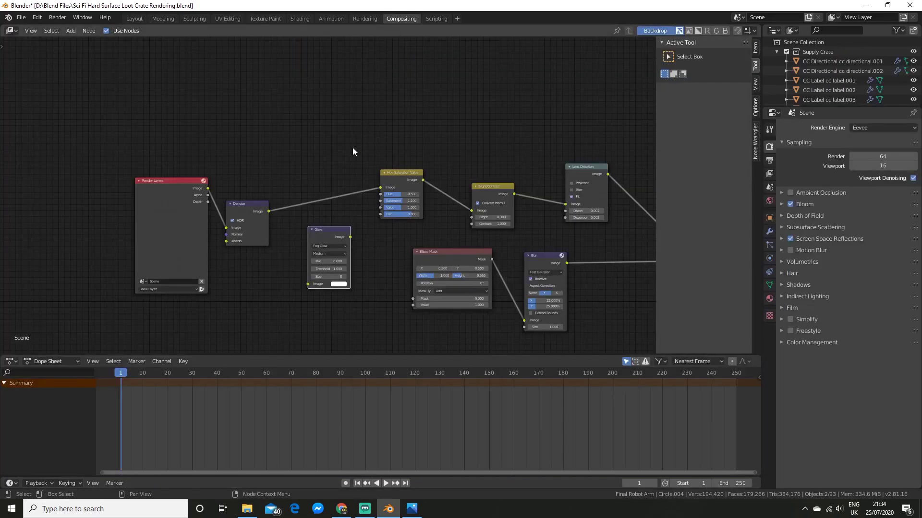
pyautogui.scroll(2, 353, 152)
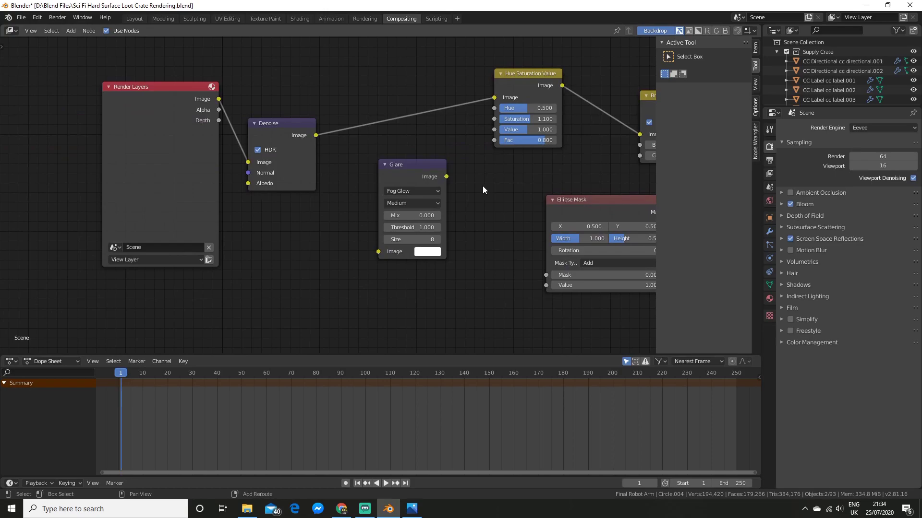
pyautogui.scroll(3, 461, 216)
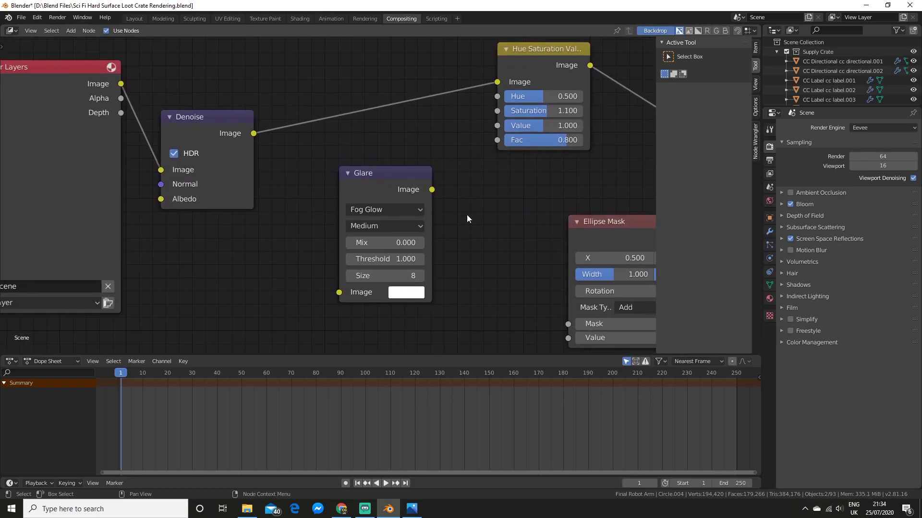
pyautogui.scroll(-3, 467, 216)
pyautogui.hotkey('shift', 'a')
pyautogui.click(400, 260)
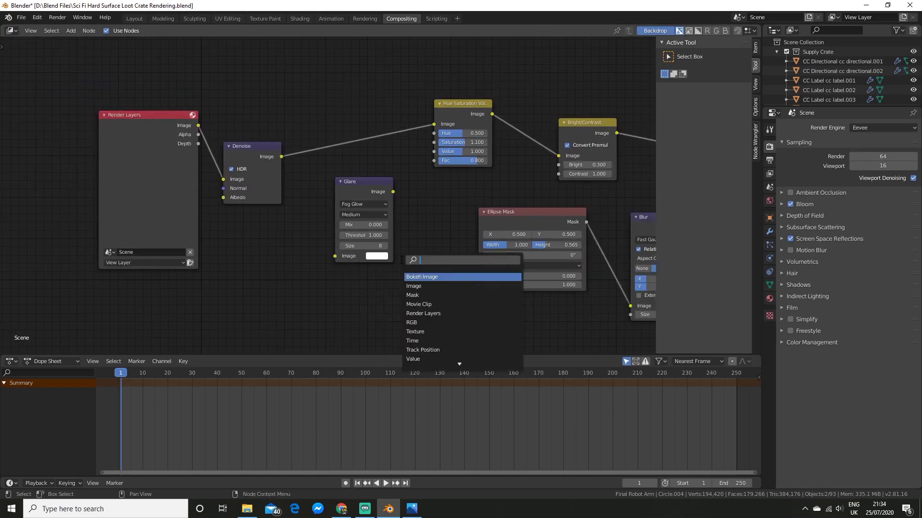
pyautogui.write('glare')
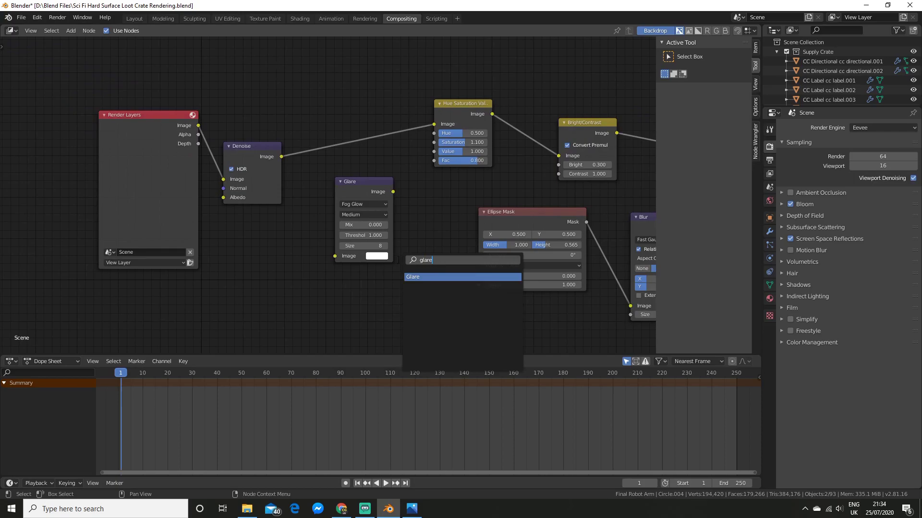
pyautogui.press('Escape')
# Set the Glare node's glare type to Fog Glow.
pyautogui.scroll(2, 429, 225)
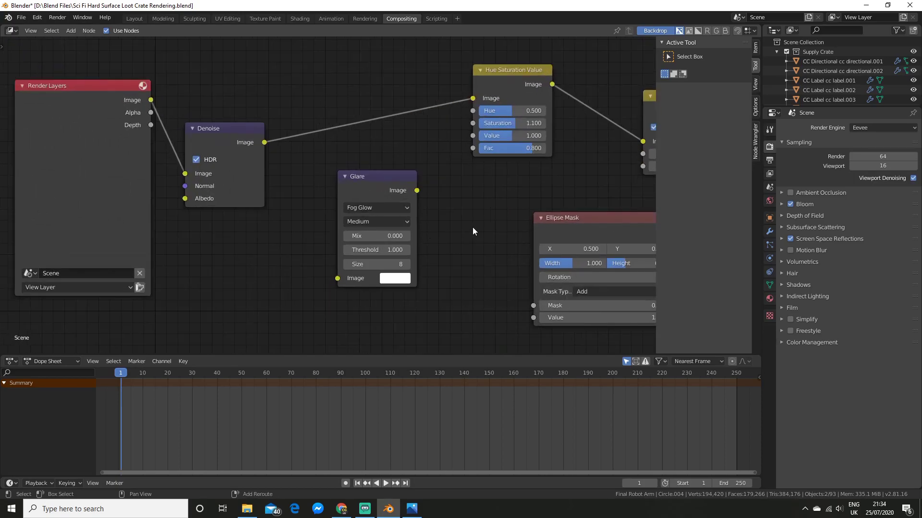
pyautogui.moveTo(473, 227); pyautogui.dragTo(448, 260, button='middle')
pyautogui.click(368, 246)
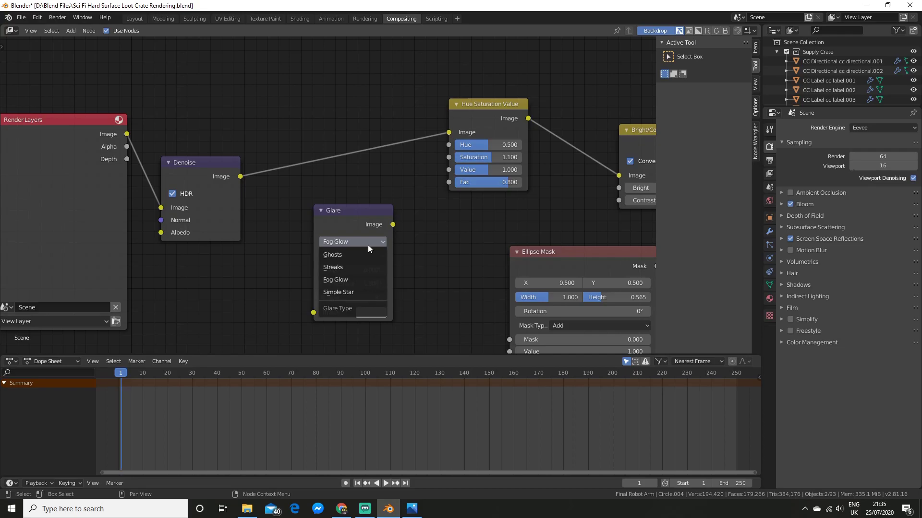
pyautogui.click(358, 244)
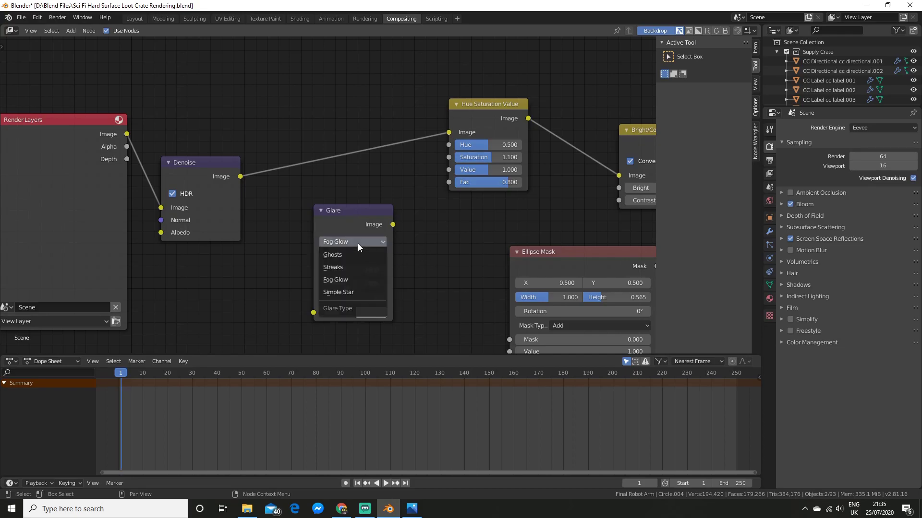
pyautogui.click(365, 281)
# Insert the Glare node into the link between the Denoise and Hue Saturation Value nodes.
pyautogui.moveTo(426, 263); pyautogui.dragTo(428, 327, button='middle')
pyautogui.moveTo(356, 275); pyautogui.dragTo(342, 198)
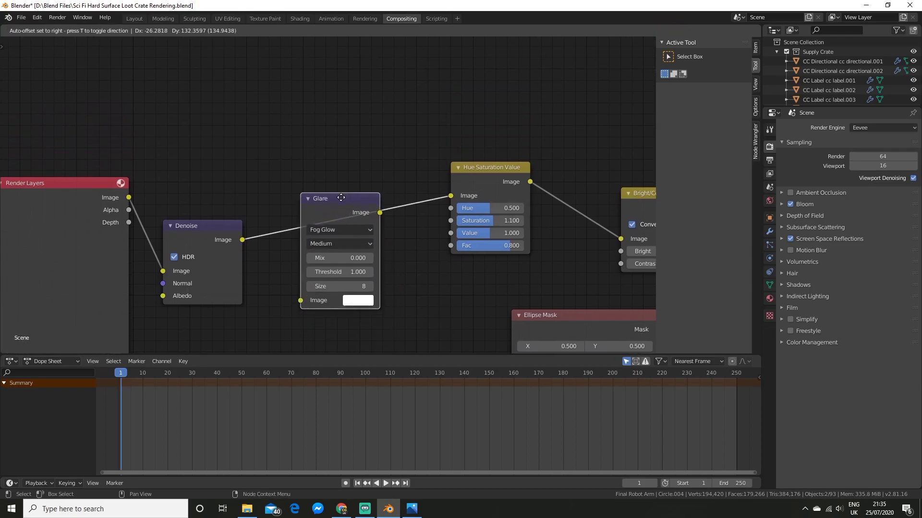
pyautogui.click(419, 293)
pyautogui.scroll(-2, 419, 292)
pyautogui.keyDown('shift'); pyautogui.moveTo(420, 293); pyautogui.dragTo(411, 287, button='middle'); pyautogui.keyUp('shift')
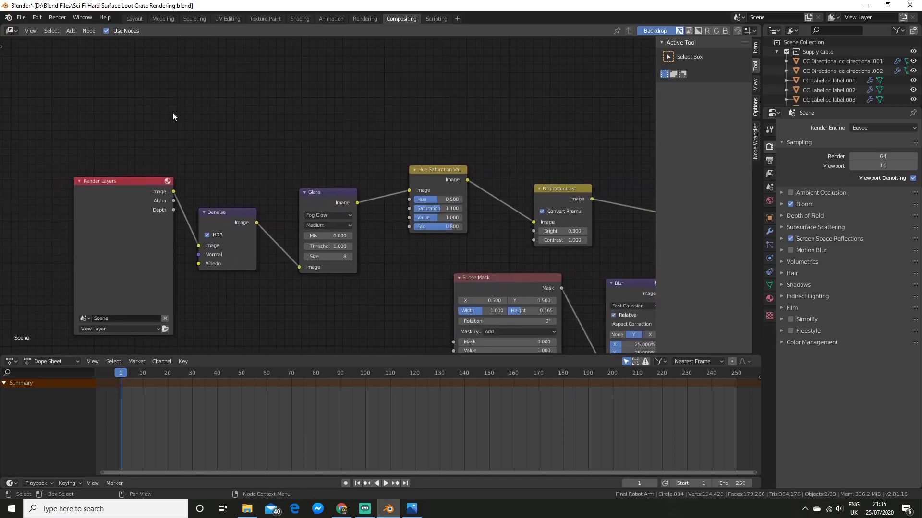
# Return to the Layout workspace and inspect the emissive strips on the crate and robot arm from several angles.
pyautogui.click(136, 19)
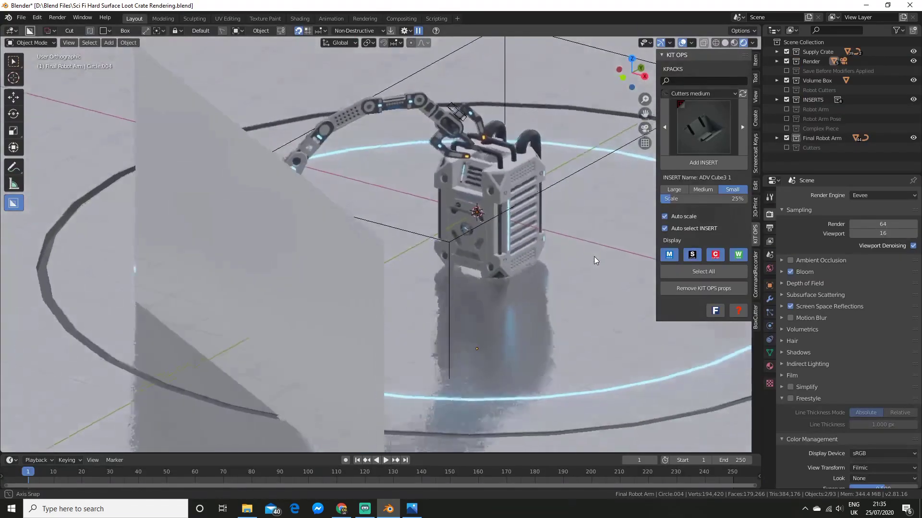
pyautogui.scroll(6, 474, 287)
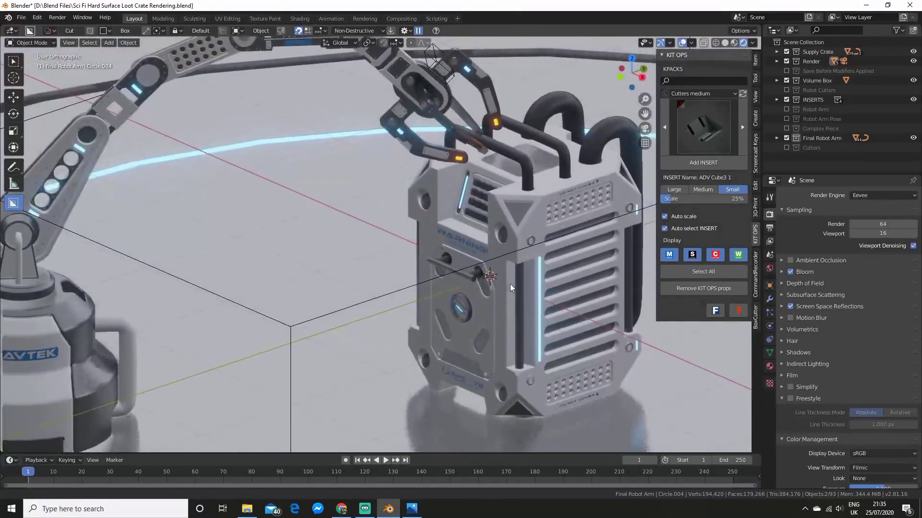
pyautogui.moveTo(510, 284)
pyautogui.keyDown('shift'); pyautogui.mouseDown(button='middle')
pyautogui.moveTo(507, 313)
pyautogui.moveTo(537, 295)
pyautogui.moveTo(519, 293)
pyautogui.mouseUp(button='middle'); pyautogui.keyUp('shift')
pyautogui.scroll(-6, 508, 313)
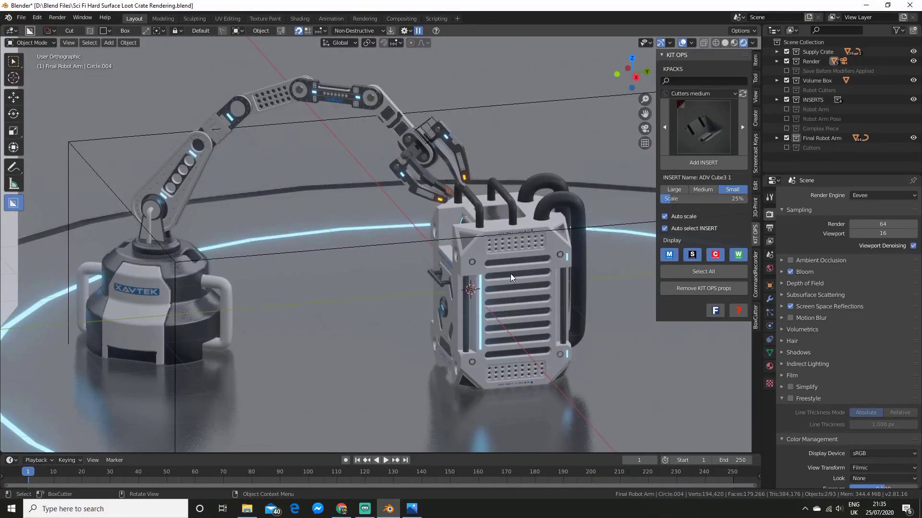
pyautogui.moveTo(511, 274); pyautogui.dragTo(498, 314, button='middle')
pyautogui.scroll(2, 498, 314)
pyautogui.scroll(2, 498, 315)
pyautogui.keyDown('shift'); pyautogui.moveTo(576, 257); pyautogui.dragTo(527, 286, button='middle'); pyautogui.keyUp('shift')
pyautogui.scroll(-6, 509, 318)
pyautogui.scroll(2, 537, 279)
# Examine the glow of the orange lights on the gripper fingers up close and from farther away.
pyautogui.scroll(6, 490, 341)
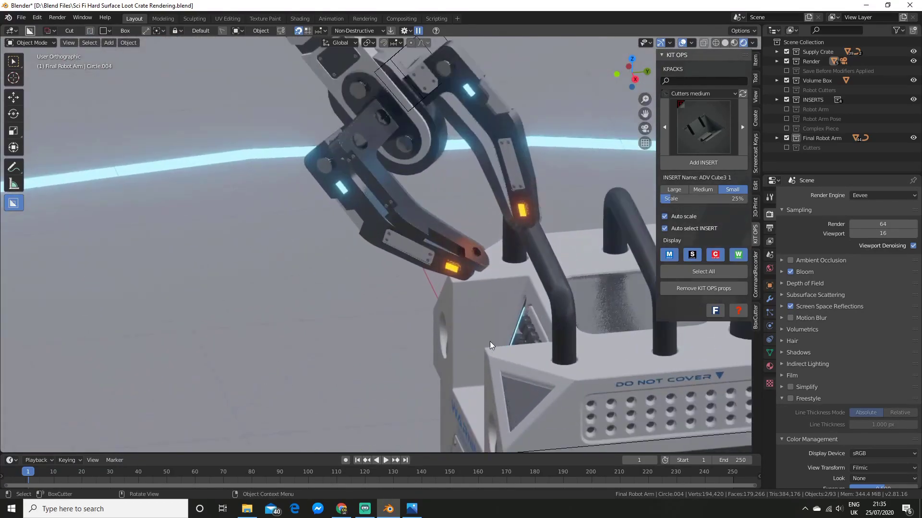
pyautogui.click(465, 272)
pyautogui.scroll(-4, 522, 328)
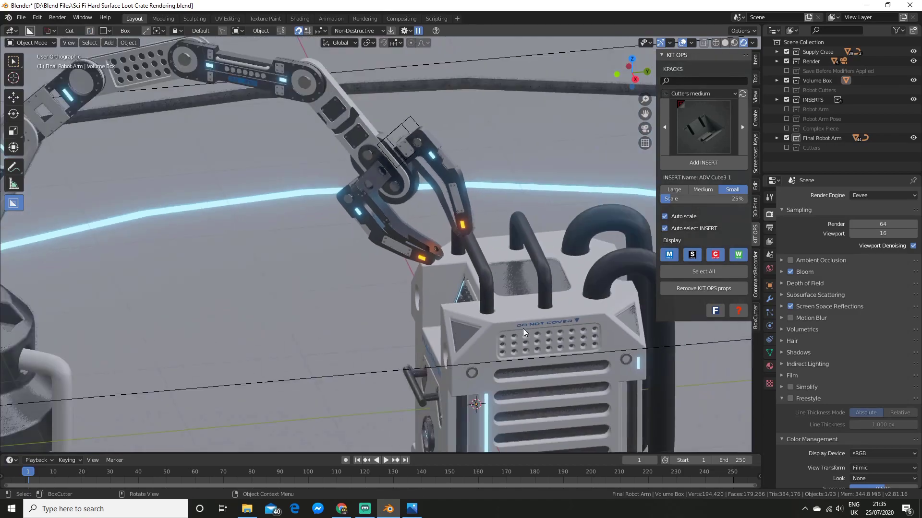
pyautogui.keyDown('shift'); pyautogui.moveTo(523, 329); pyautogui.dragTo(506, 321, button='middle'); pyautogui.keyUp('shift')
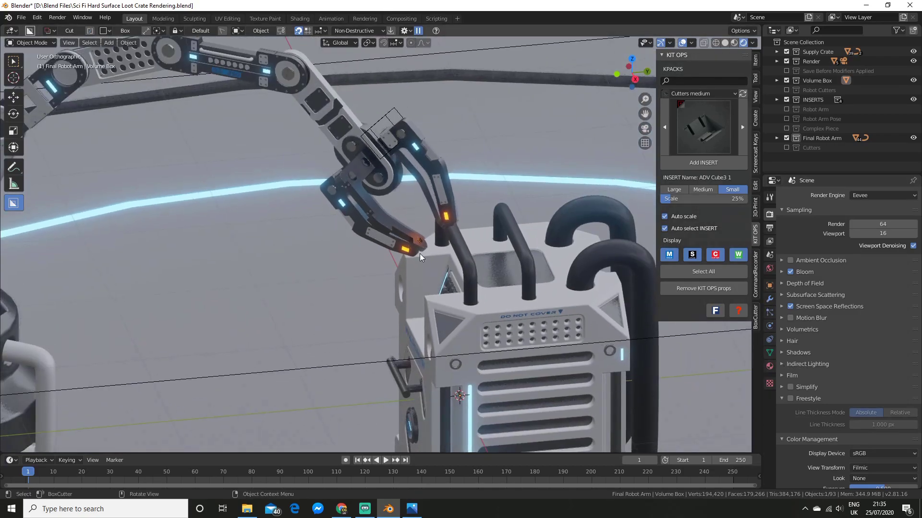
pyautogui.scroll(-8, 450, 218)
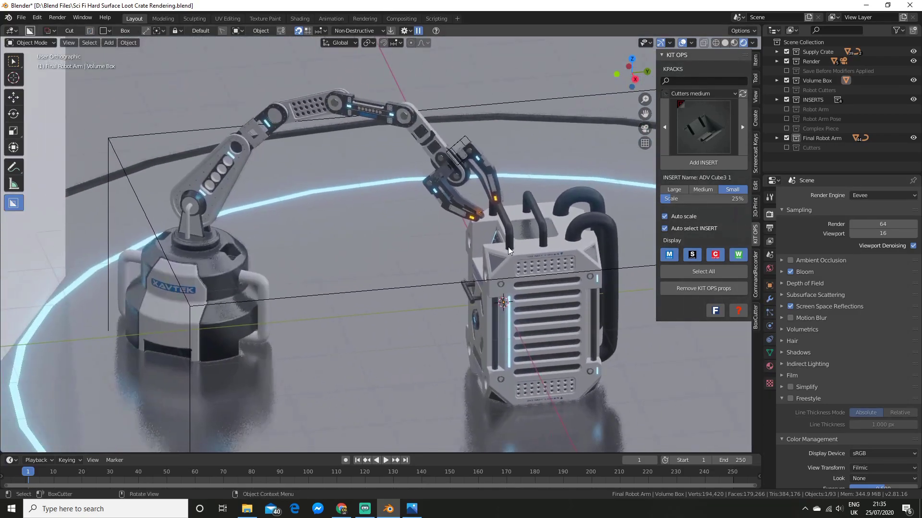
pyautogui.scroll(2, 497, 259)
pyautogui.scroll(3, 497, 259)
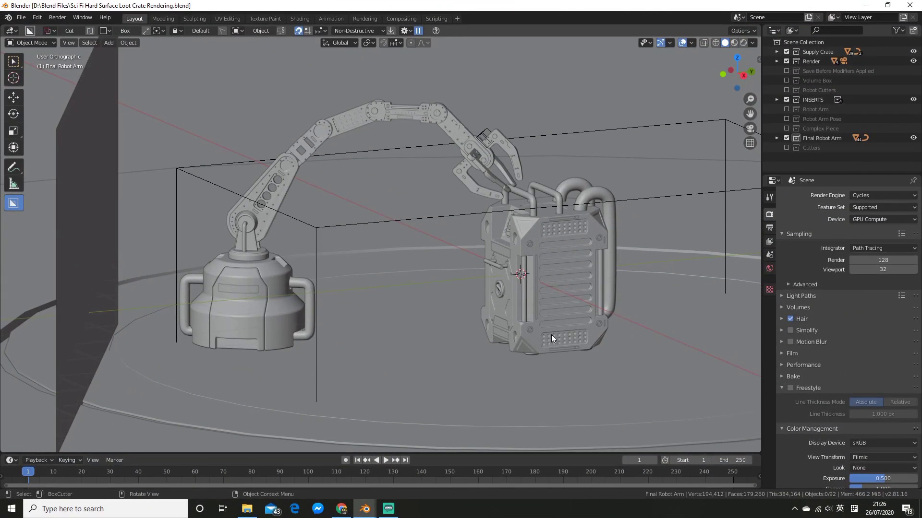
# Add a cube mesh to the scene at the 3D cursor.
pyautogui.scroll(2, 476, 335)
pyautogui.hotkey('shift', 'a')
pyautogui.moveTo(456, 313)
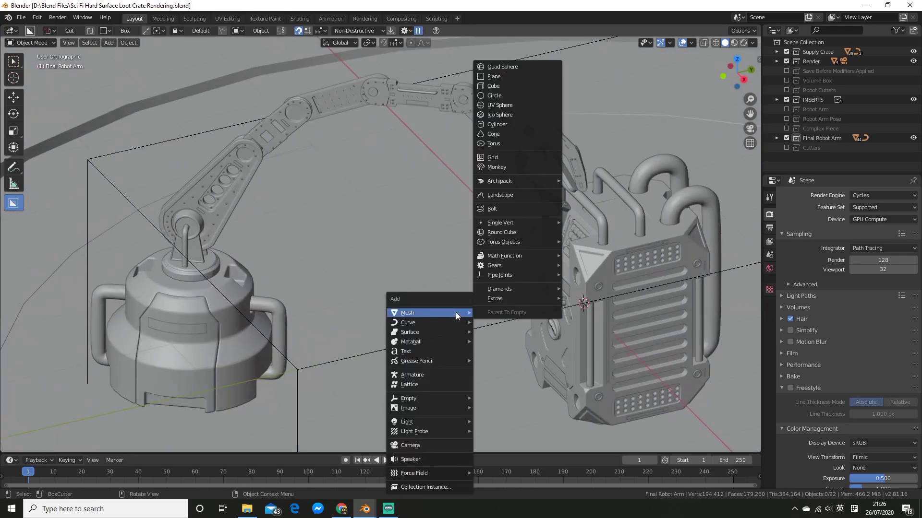
pyautogui.click(508, 86)
# Enter Edit Mode on the new cube and stretch it along Y by a factor of about 8.7.
pyautogui.scroll(-6, 543, 212)
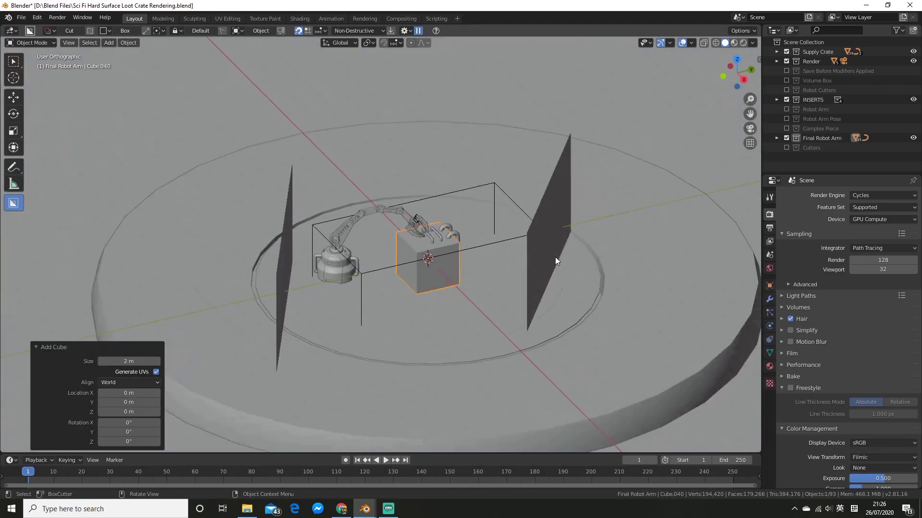
pyautogui.press('Tab')
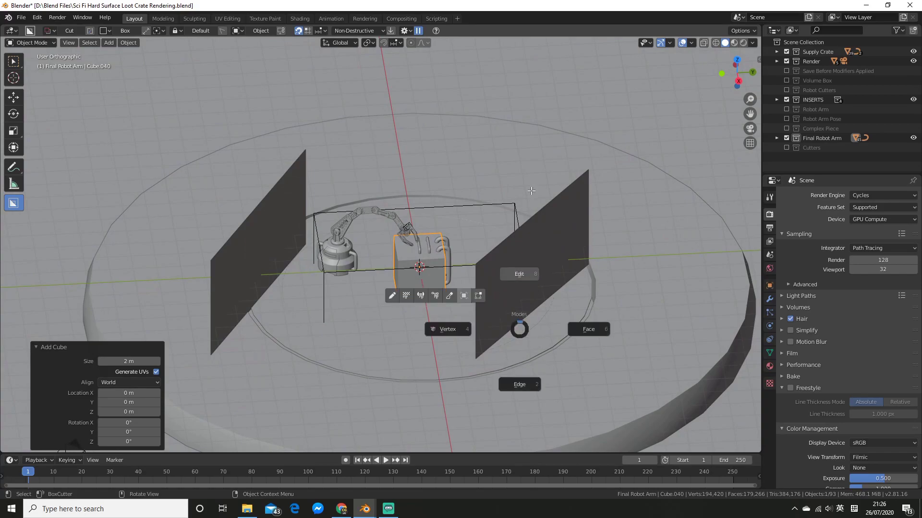
pyautogui.click(506, 335)
pyautogui.press('s')
pyautogui.press('y')
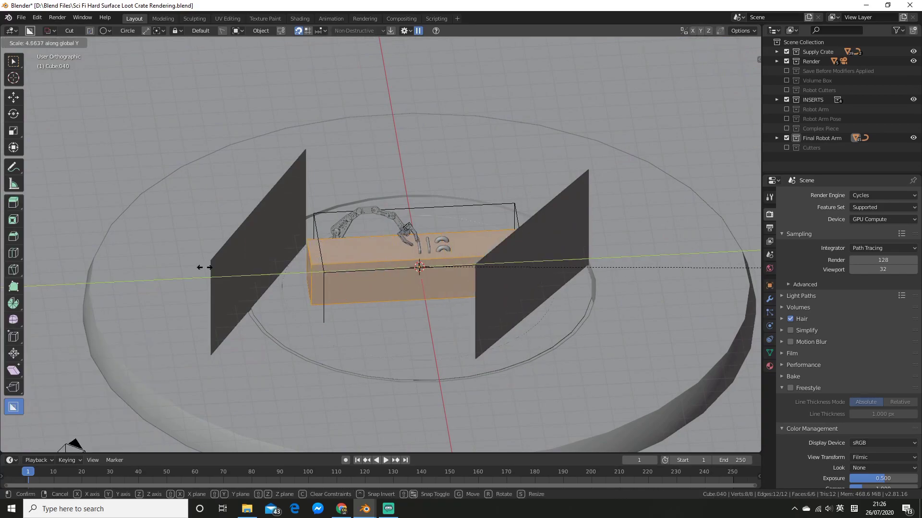
pyautogui.click(658, 262)
# Stretch the cube's geometry along X by a factor of about 6.6.
pyautogui.scroll(-3, 563, 318)
pyautogui.moveTo(398, 315); pyautogui.dragTo(517, 311, button='middle')
pyautogui.scroll(3, 517, 310)
pyautogui.keyDown('shift'); pyautogui.moveTo(414, 234); pyautogui.dragTo(440, 311, button='middle'); pyautogui.keyUp('shift')
pyautogui.press('s')
pyautogui.press('x')
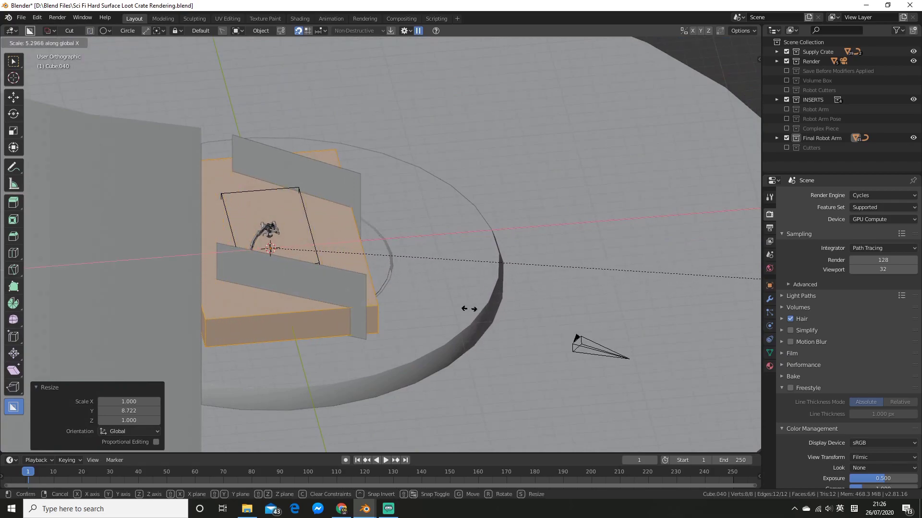
pyautogui.click(699, 305)
# Raise the box by about 1.7 m and scale it along Z by a factor of about 4.2.
pyautogui.moveTo(699, 305); pyautogui.dragTo(613, 355, button='middle')
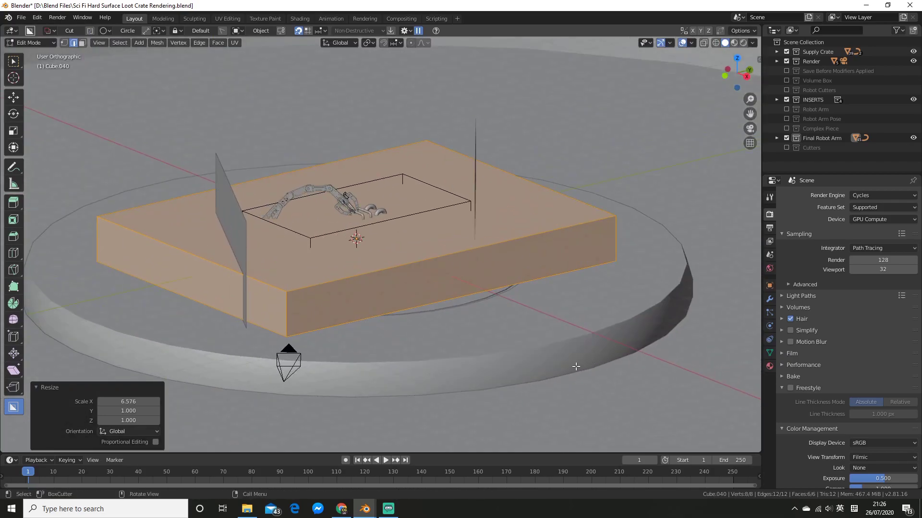
pyautogui.press('g')
pyautogui.press('z')
pyautogui.click(553, 319)
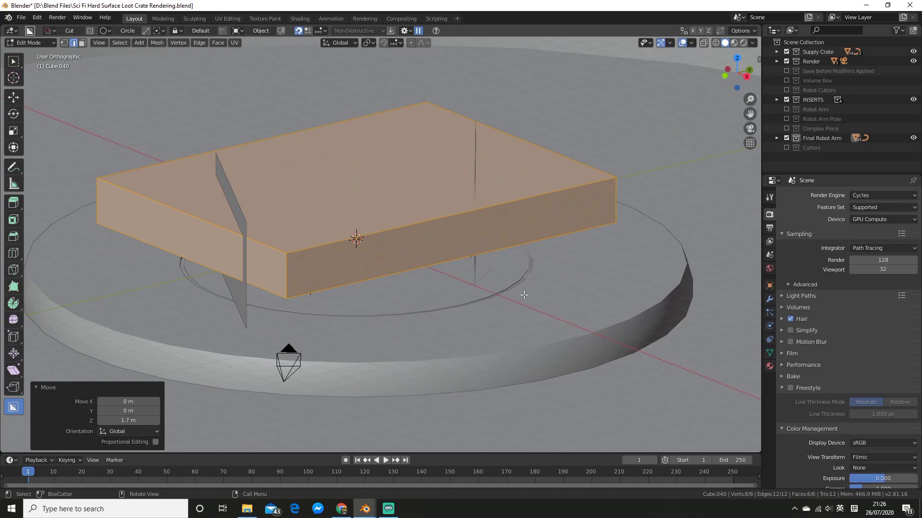
pyautogui.press('s')
pyautogui.press('z')
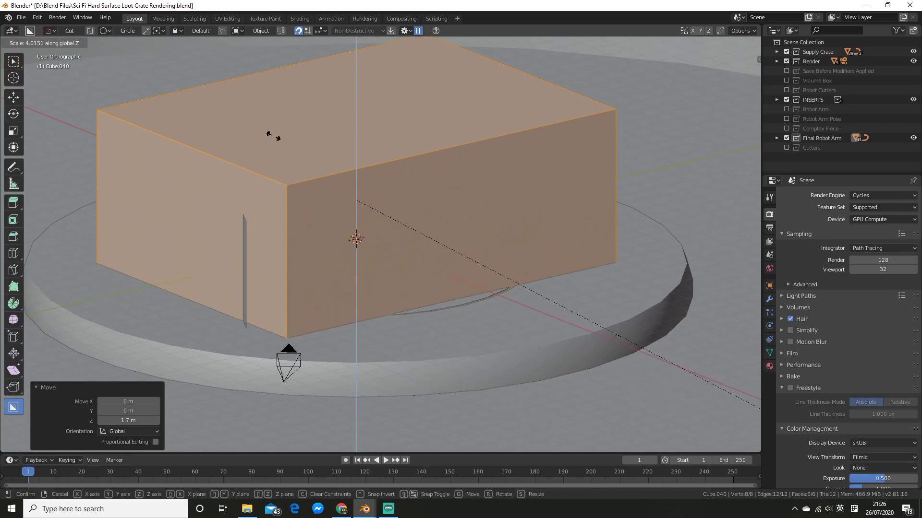
pyautogui.click(300, 144)
# Enlarge the whole box uniformly to about 15.9 × 21.1 × 10.1 m and return to Object Mode.
pyautogui.scroll(-5, 298, 143)
pyautogui.moveTo(277, 139); pyautogui.dragTo(269, 161, button='middle')
pyautogui.scroll(1, 297, 197)
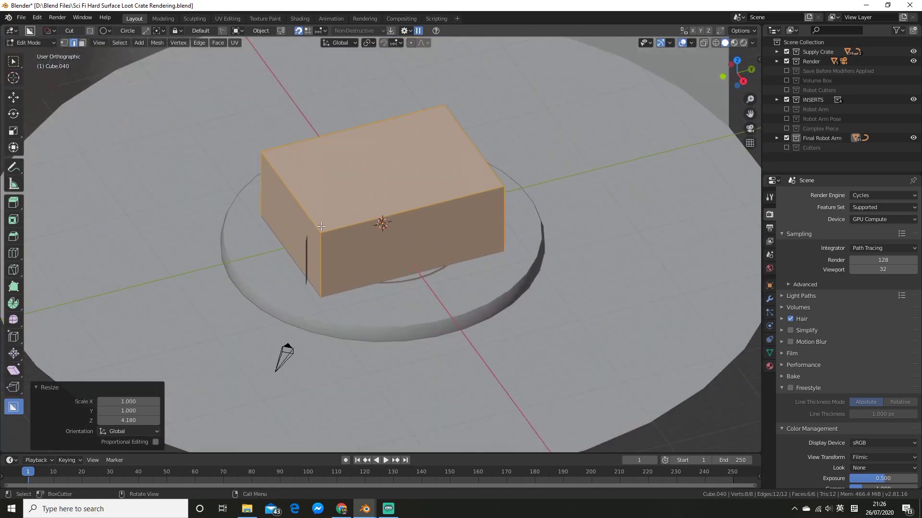
pyautogui.press('s')
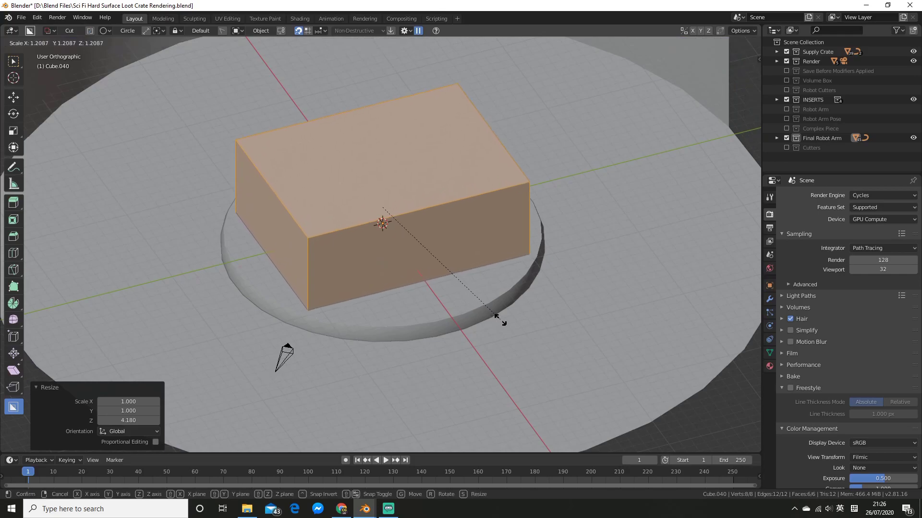
pyautogui.click(542, 366)
pyautogui.press('Tab')
# Create a new material on the box and switch to the Shading workspace.
pyautogui.moveTo(548, 201); pyautogui.dragTo(563, 271, button='middle')
pyautogui.scroll(2, 529, 278)
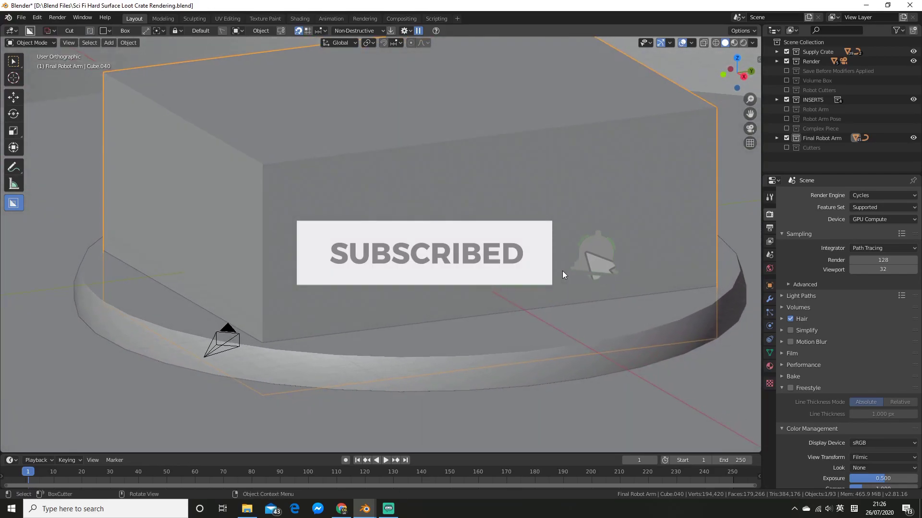
pyautogui.scroll(-5, 558, 269)
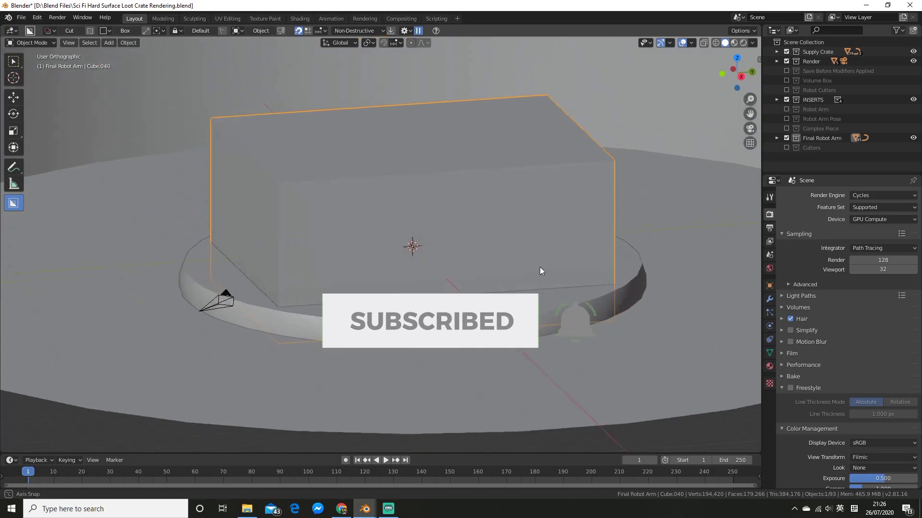
pyautogui.click(770, 366)
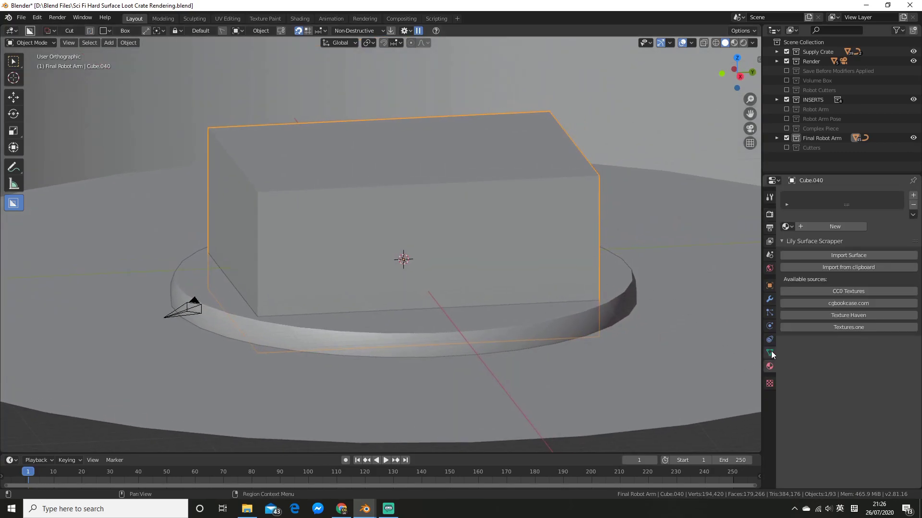
pyautogui.click(841, 232)
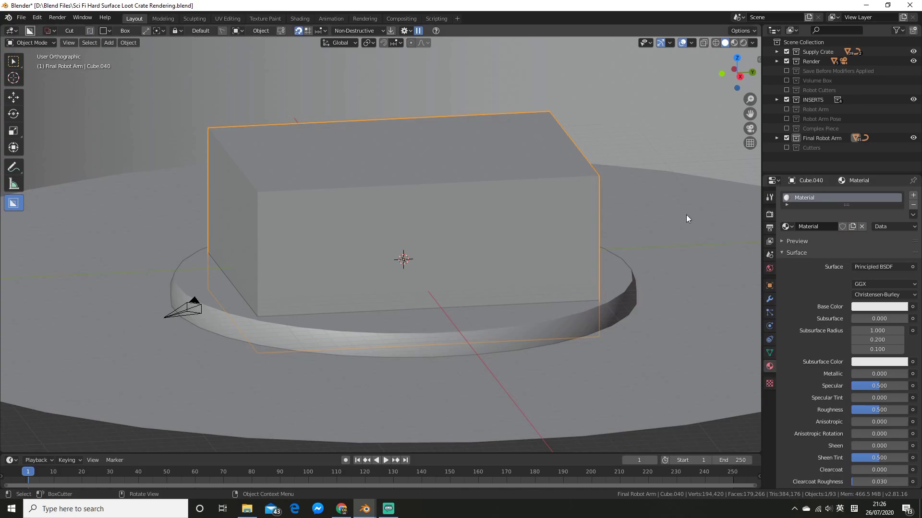
pyautogui.click(299, 18)
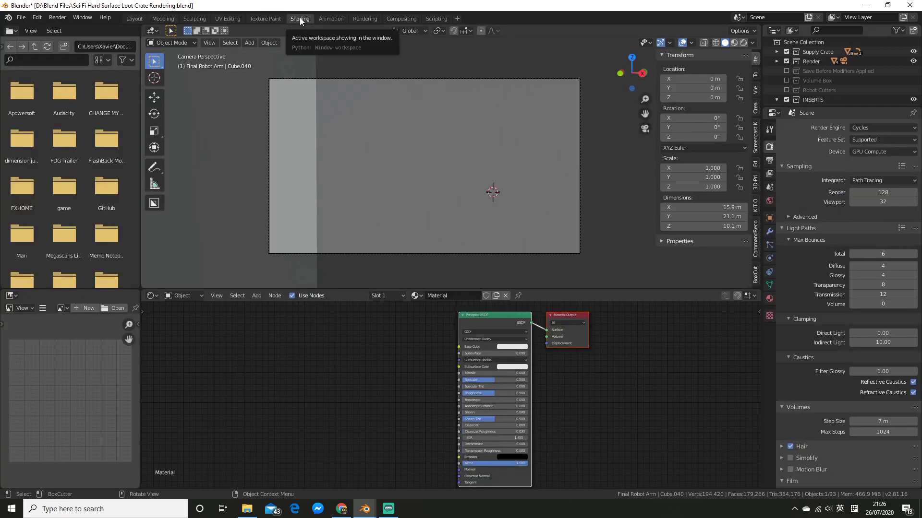
# Delete the Principled BSDF node from the box's material.
pyautogui.scroll(6, 598, 378)
pyautogui.moveTo(629, 368); pyautogui.dragTo(552, 443, button='middle')
pyautogui.click(552, 442)
pyautogui.scroll(3, 541, 423)
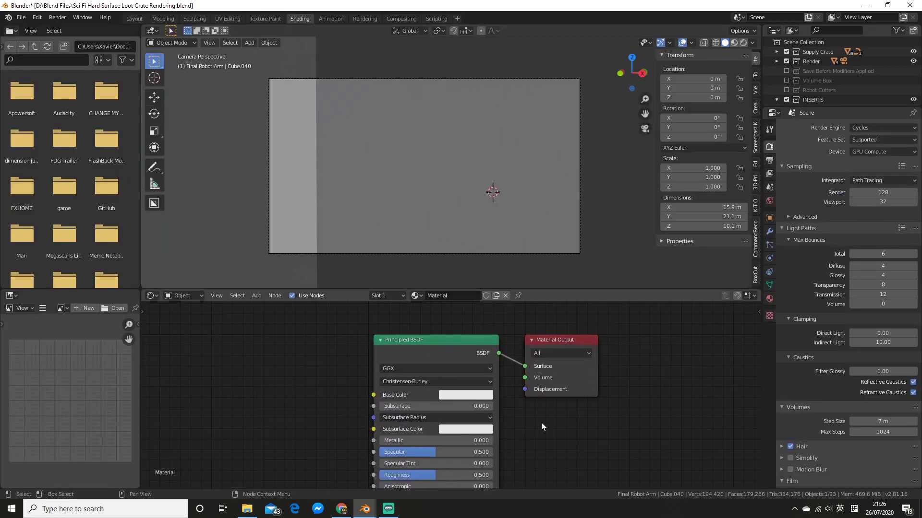
pyautogui.click(445, 332)
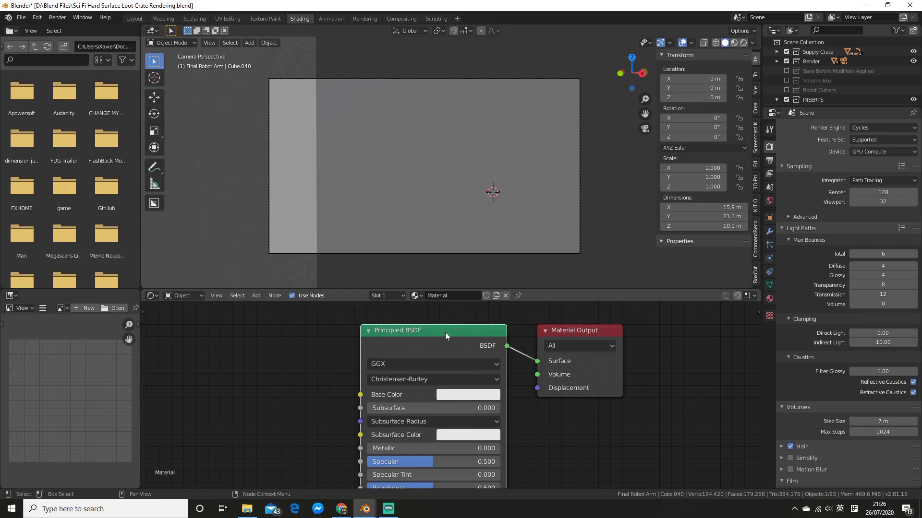
pyautogui.press('x')
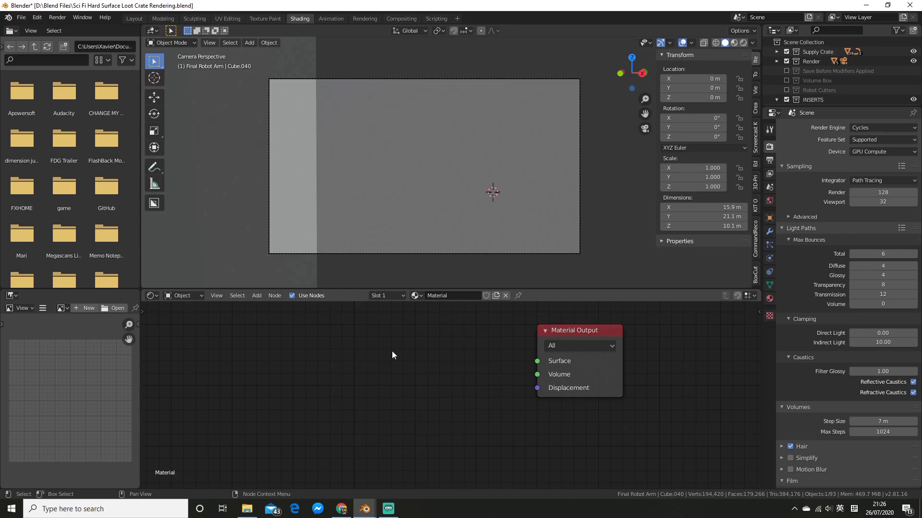
# Add a Volume Scatter node beside the Material Output node.
pyautogui.hotkey('shift', 'a')
pyautogui.write('vol')
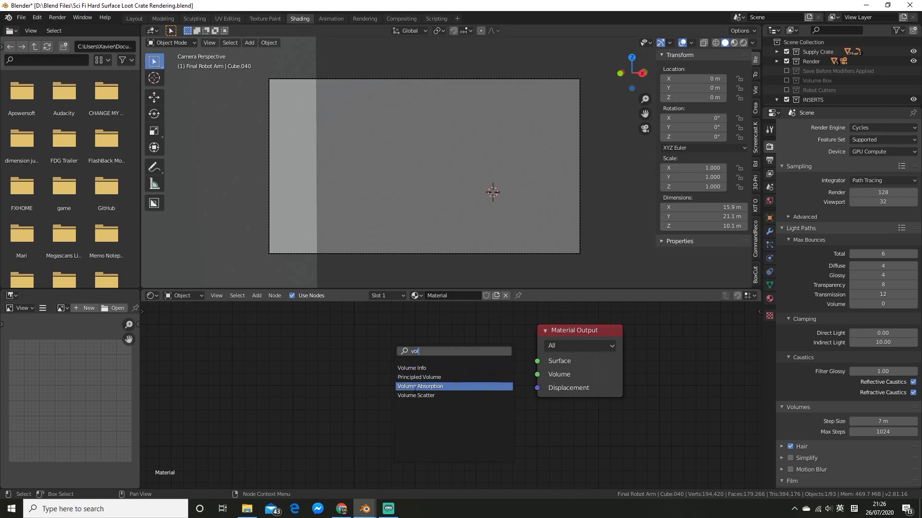
pyautogui.click(416, 395)
pyautogui.click(373, 338)
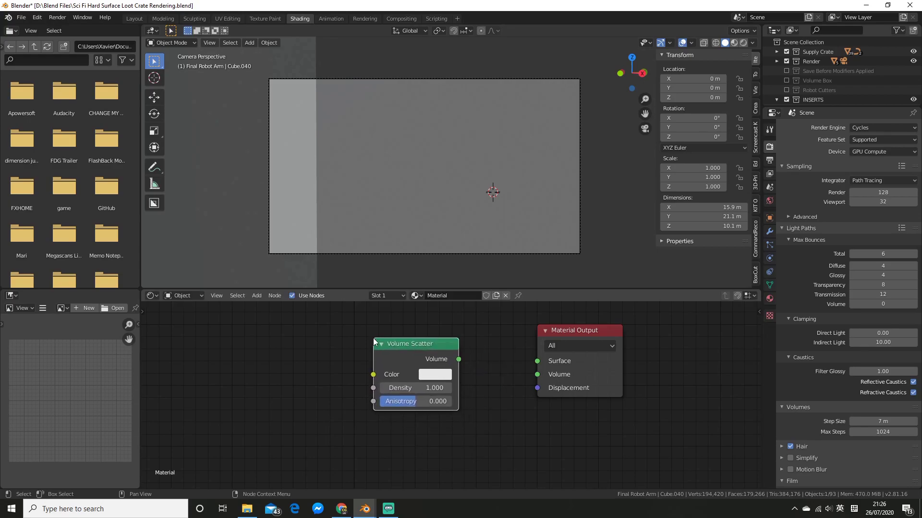
# Connect the Volume Scatter node's Volume output to the Volume input of Material Output.
pyautogui.scroll(1, 514, 364)
pyautogui.moveTo(507, 364); pyautogui.dragTo(487, 380, button='middle')
pyautogui.scroll(1, 486, 374)
pyautogui.scroll(-2, 483, 365)
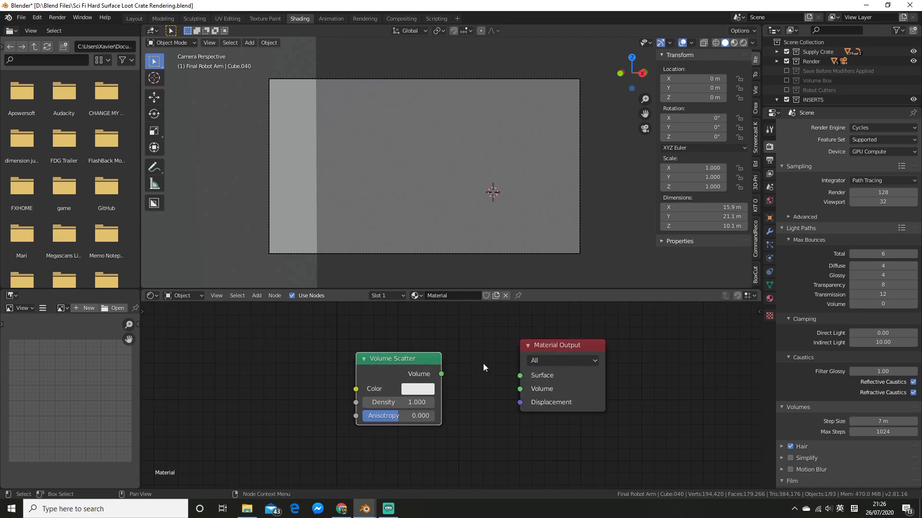
pyautogui.scroll(-1, 482, 364)
pyautogui.scroll(-4, 598, 204)
pyautogui.moveTo(599, 203); pyautogui.dragTo(572, 203, button='middle')
pyautogui.scroll(-3, 572, 204)
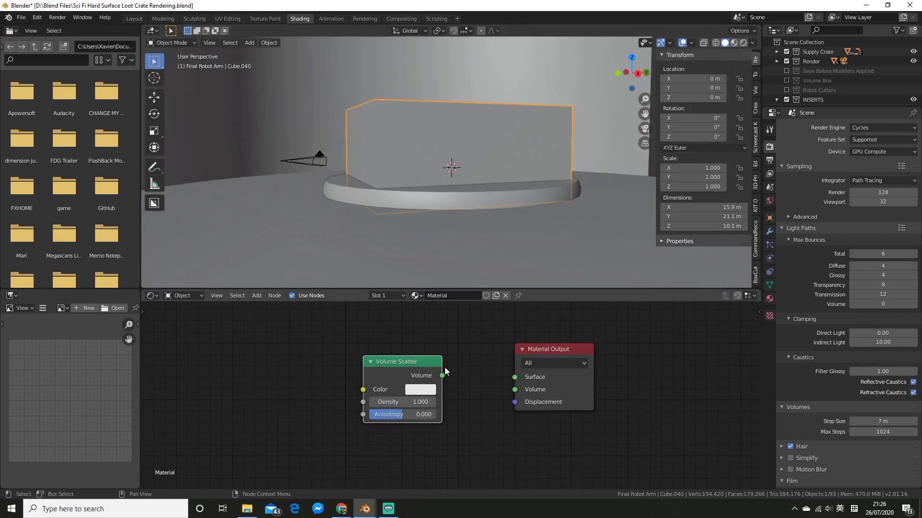
pyautogui.moveTo(442, 375); pyautogui.dragTo(522, 391)
# Set the Volume Scatter density to 0.005.
pyautogui.scroll(4, 476, 424)
pyautogui.moveTo(467, 424); pyautogui.dragTo(514, 429, button='middle')
pyautogui.scroll(-4, 483, 436)
pyautogui.moveTo(521, 281); pyautogui.dragTo(502, 230, button='middle')
pyautogui.scroll(2, 509, 240)
pyautogui.scroll(1, 505, 416)
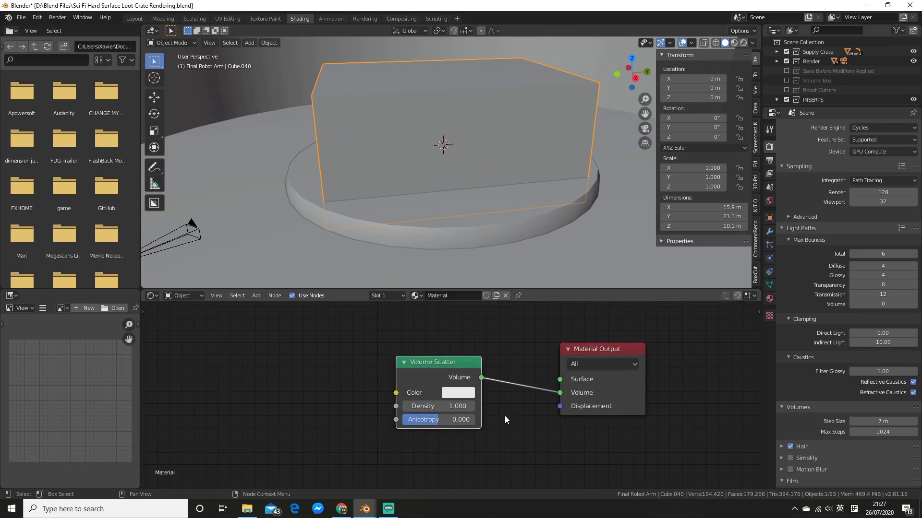
pyautogui.moveTo(505, 416); pyautogui.dragTo(505, 427, button='middle')
pyautogui.scroll(1, 505, 427)
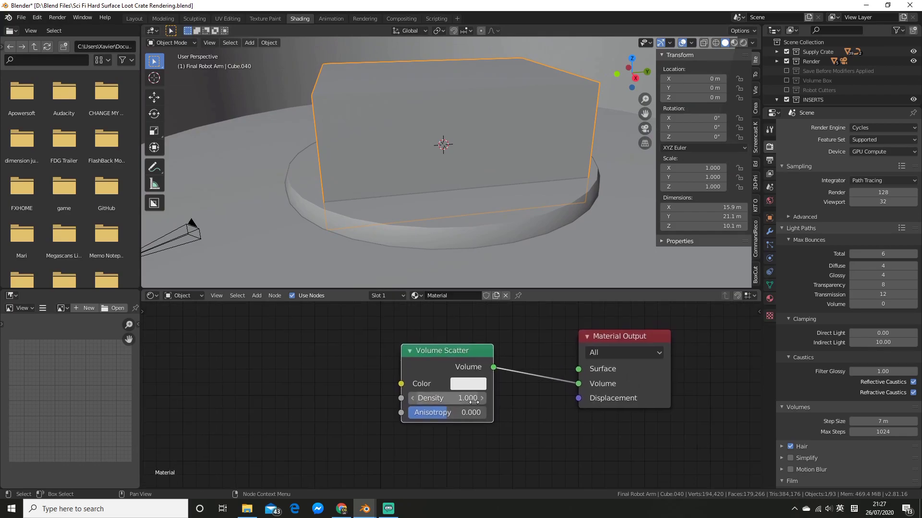
pyautogui.moveTo(474, 401); pyautogui.dragTo(449, 398)
pyautogui.click(471, 400)
pyautogui.write('0.16')
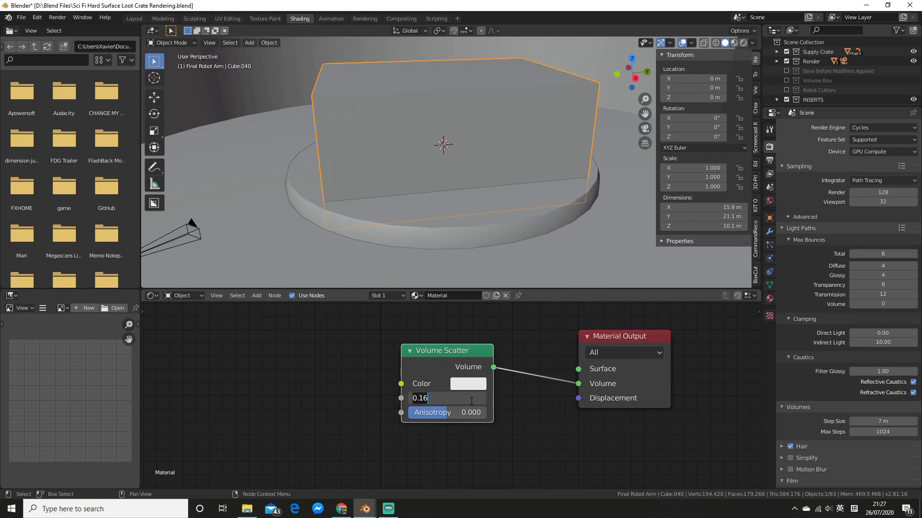
pyautogui.press('BackSpace')
pyautogui.write('0.005')
pyautogui.press('Return')
# Raise the Volume Scatter anisotropy to about 0.467.
pyautogui.scroll(2, 523, 404)
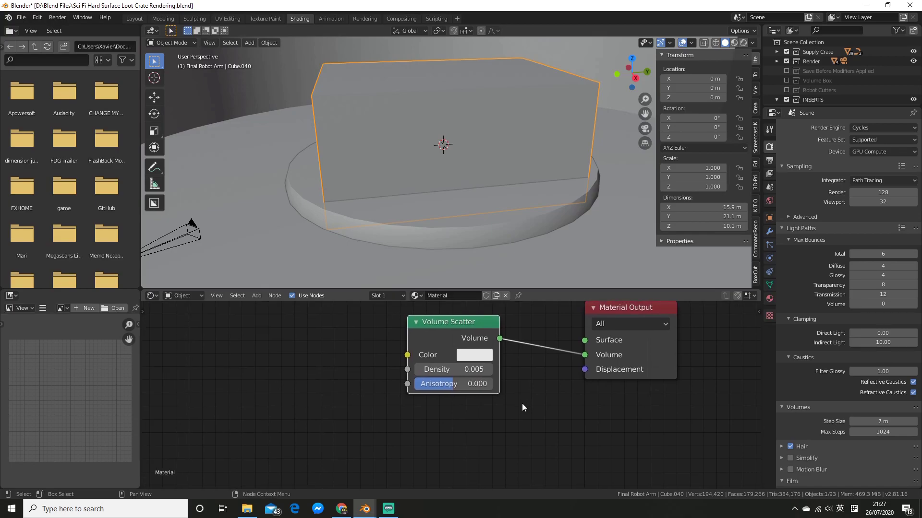
pyautogui.keyDown('shift'); pyautogui.scroll(2, 520, 389); pyautogui.keyUp('shift')
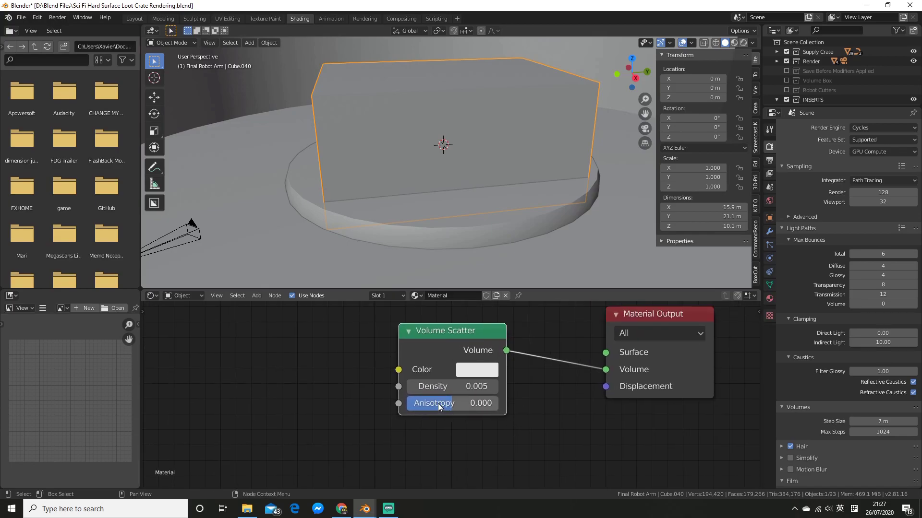
pyautogui.moveTo(438, 403); pyautogui.dragTo(459, 404)
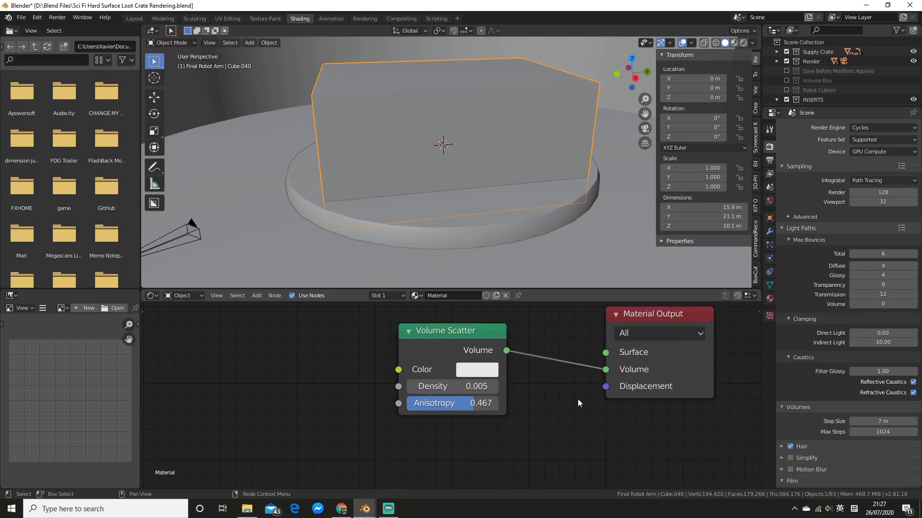
pyautogui.scroll(-2, 560, 392)
pyautogui.scroll(1, 557, 403)
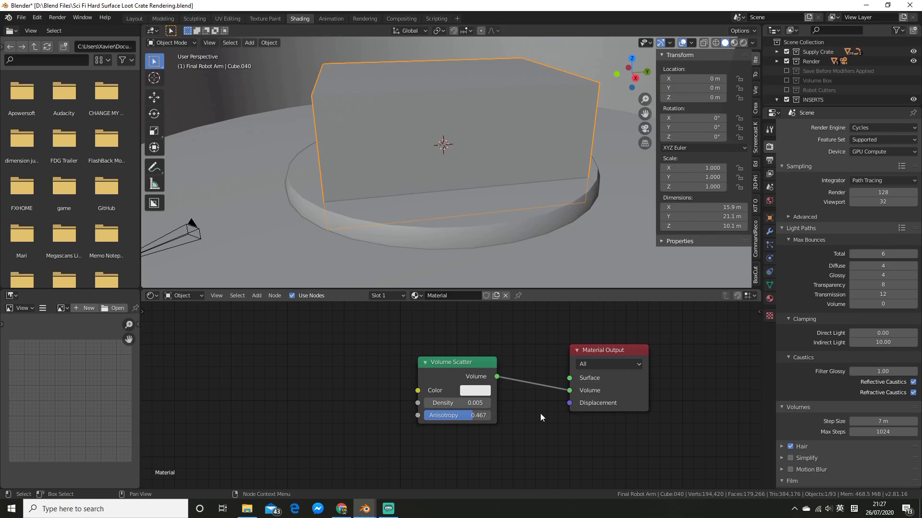
# Preview the scene inside the volume box in rendered viewport shading, viewed close up.
pyautogui.scroll(-3, 504, 193)
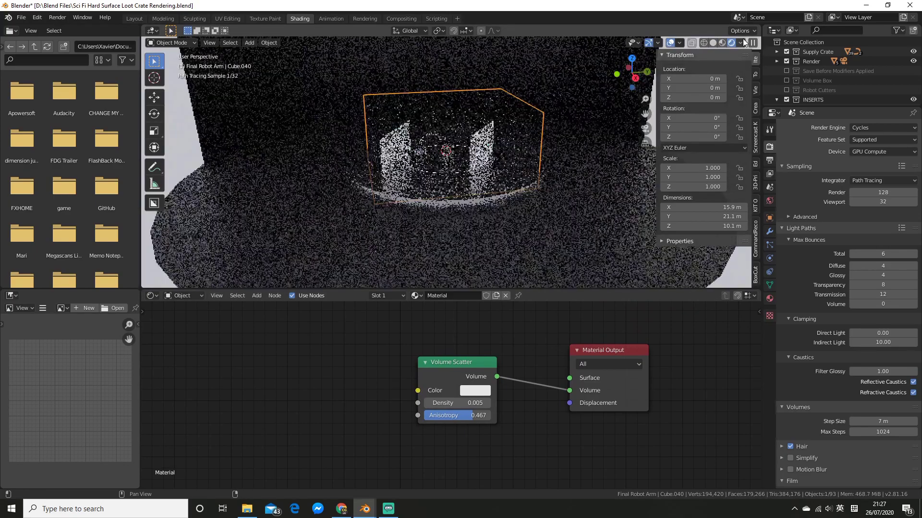
pyautogui.scroll(4, 577, 168)
pyautogui.scroll(4, 547, 180)
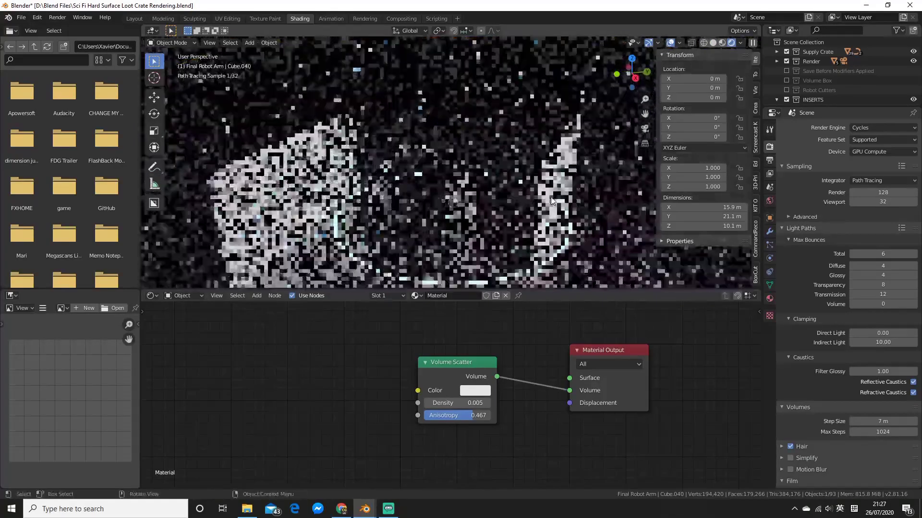
pyautogui.scroll(3, 552, 192)
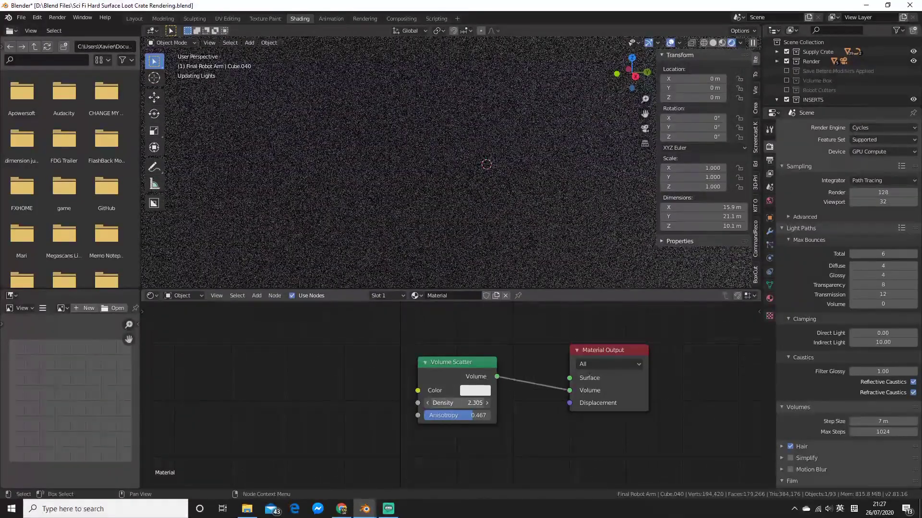
# Try a Volume Scatter density of 2.305 and restore it to 0.005.
pyautogui.moveTo(450, 404); pyautogui.dragTo(434, 404)
pyautogui.click(448, 404)
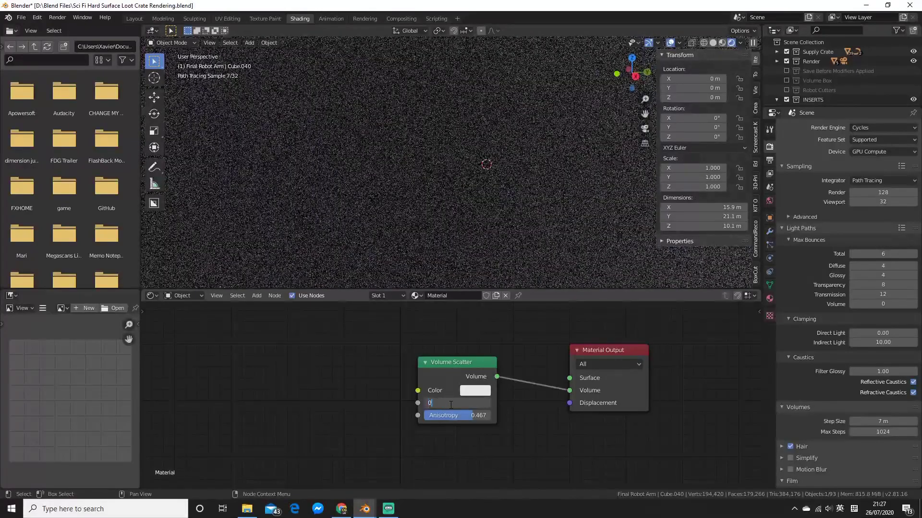
pyautogui.write('0.005')
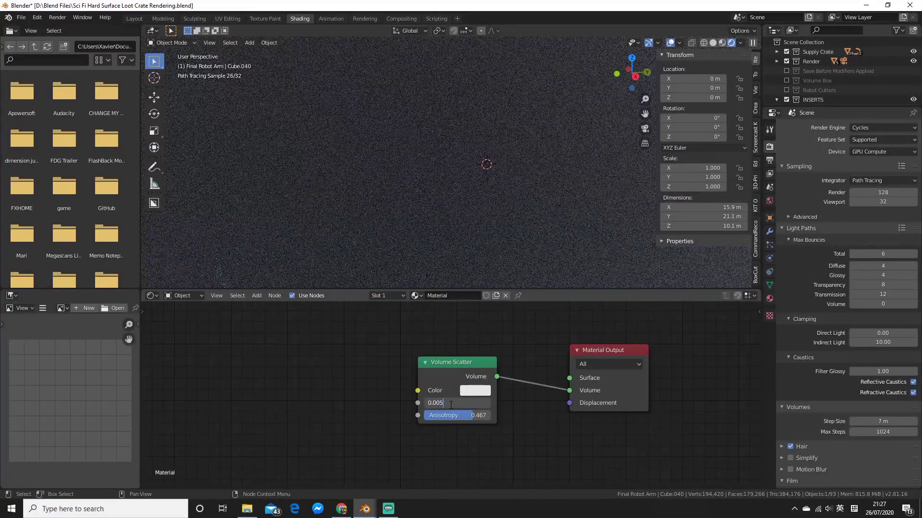
pyautogui.press('Return')
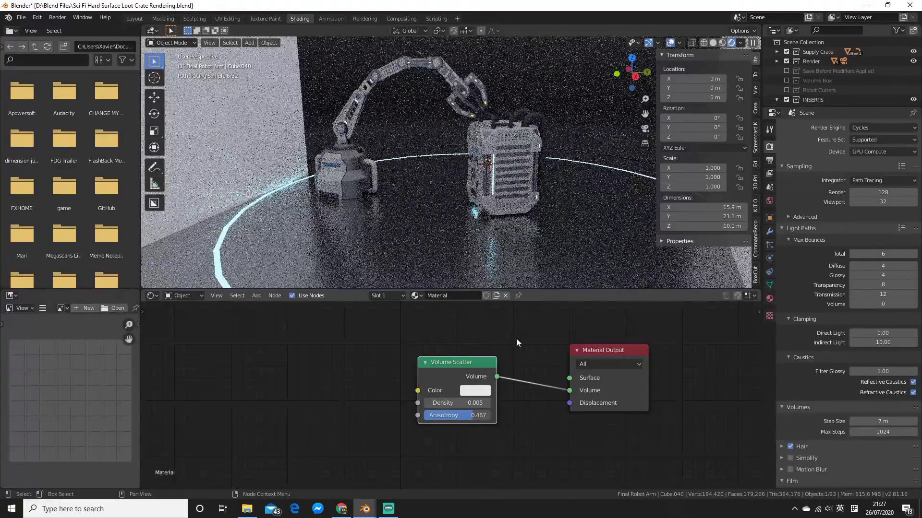
# Add a Principled Volume node below the Volume Scatter node.
pyautogui.scroll(-2, 517, 338)
pyautogui.scroll(-2, 517, 343)
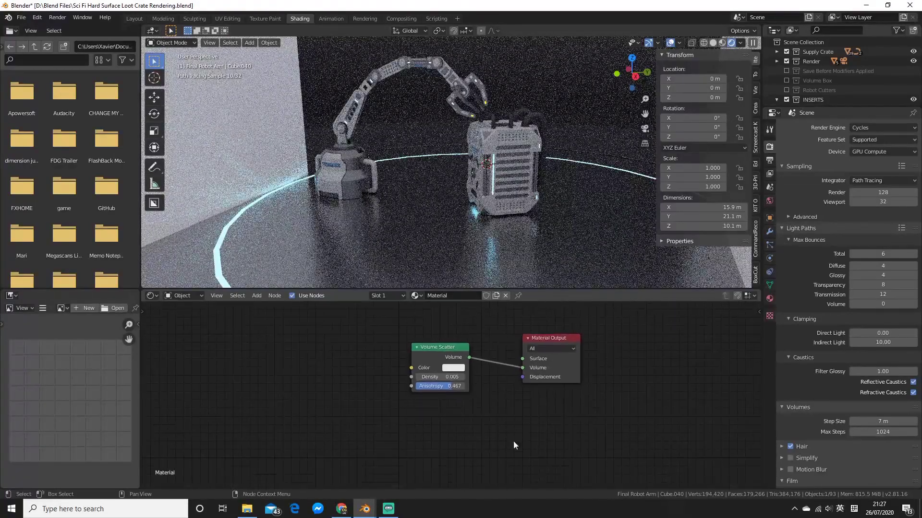
pyautogui.hotkey('shift', 'a')
pyautogui.click(474, 384)
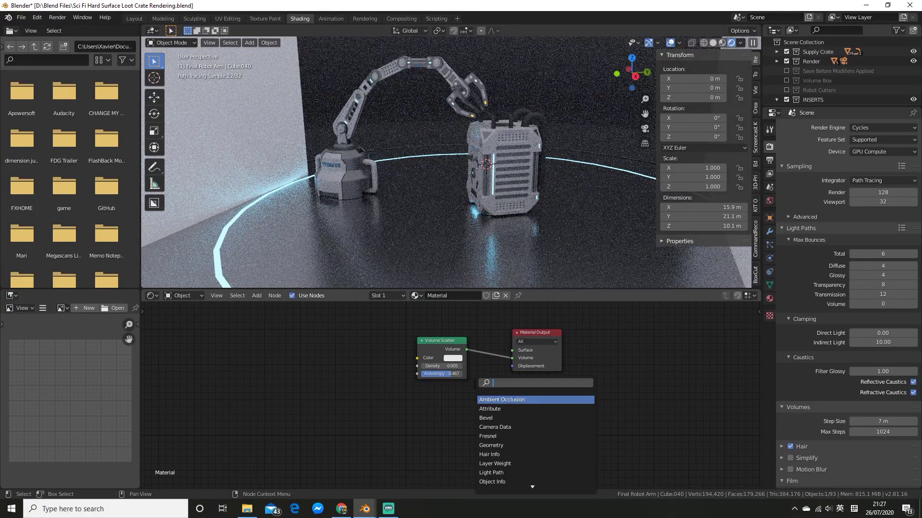
pyautogui.write('prin')
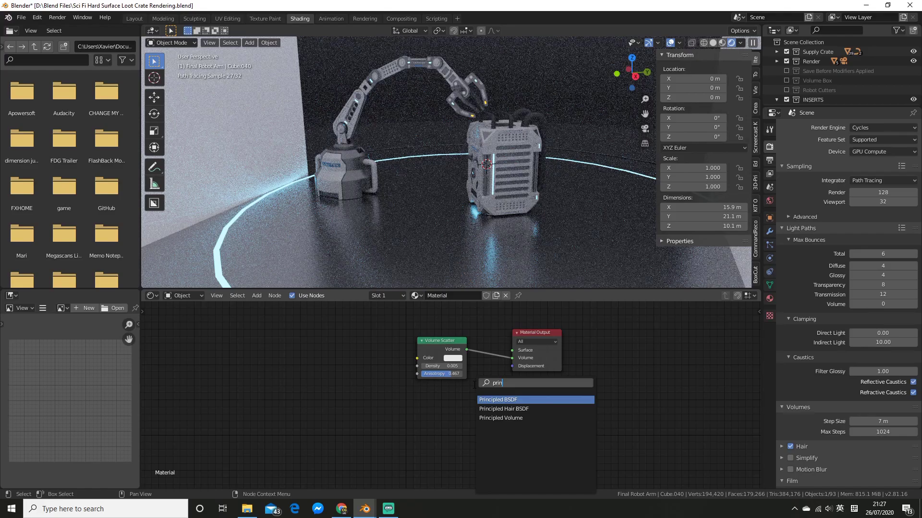
pyautogui.click(496, 417)
pyautogui.click(414, 389)
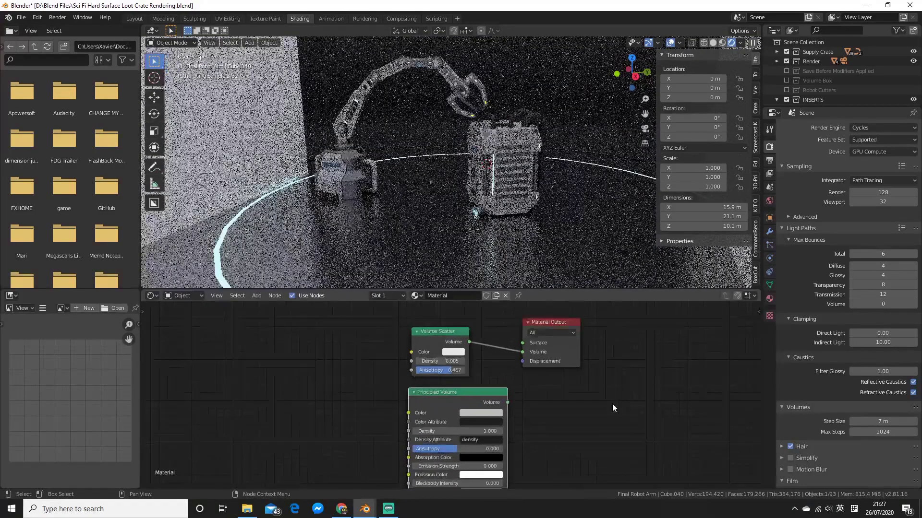
# Cut the link between Volume Scatter and Material Output and move the Volume Scatter node aside, next to Principled Volume.
pyautogui.scroll(2, 597, 394)
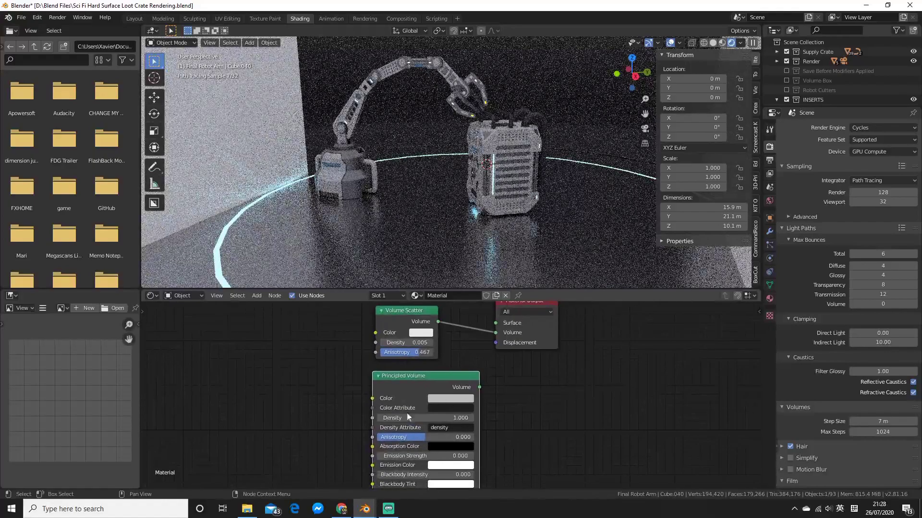
pyautogui.click(422, 310)
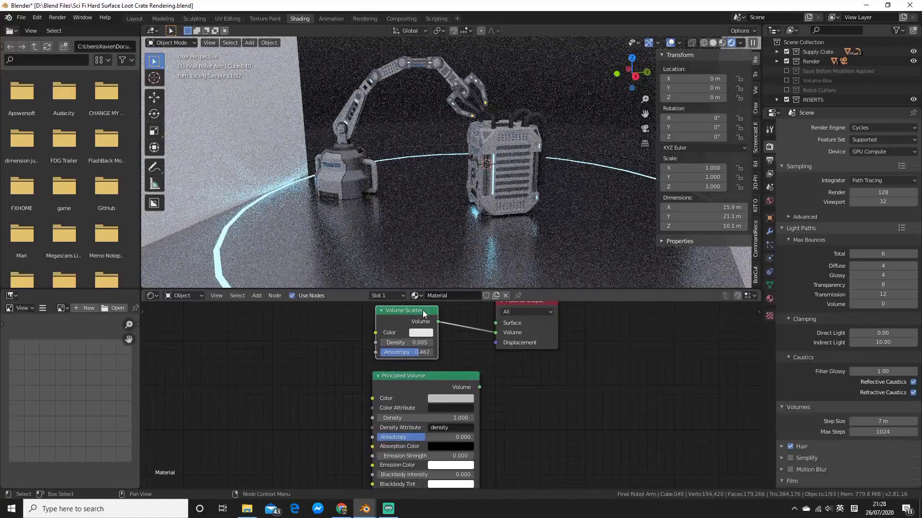
pyautogui.click(531, 393)
pyautogui.scroll(-3, 533, 396)
pyautogui.moveTo(533, 396); pyautogui.dragTo(514, 399, button='middle')
pyautogui.scroll(5, 504, 379)
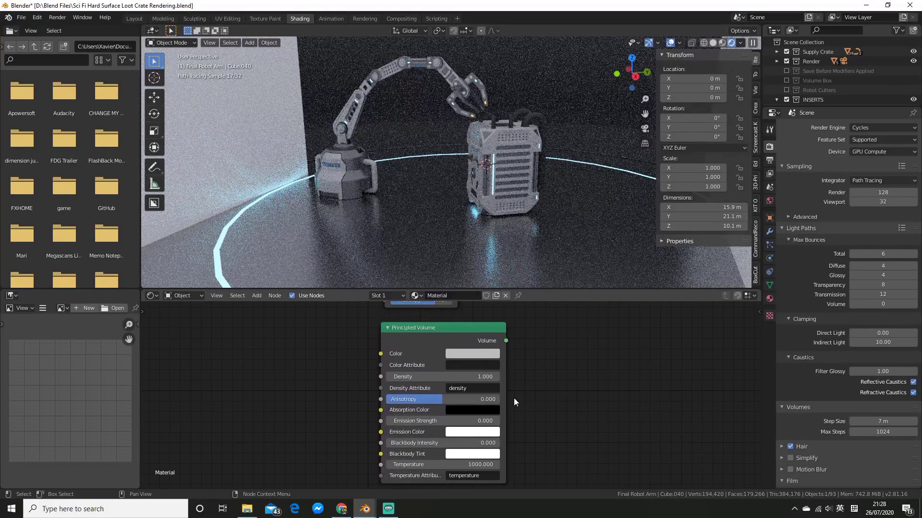
pyautogui.moveTo(584, 317); pyautogui.dragTo(551, 365, button='middle')
pyautogui.scroll(-1, 566, 437)
pyautogui.moveTo(513, 352); pyautogui.dragTo(461, 336)
pyautogui.moveTo(447, 328); pyautogui.dragTo(580, 432)
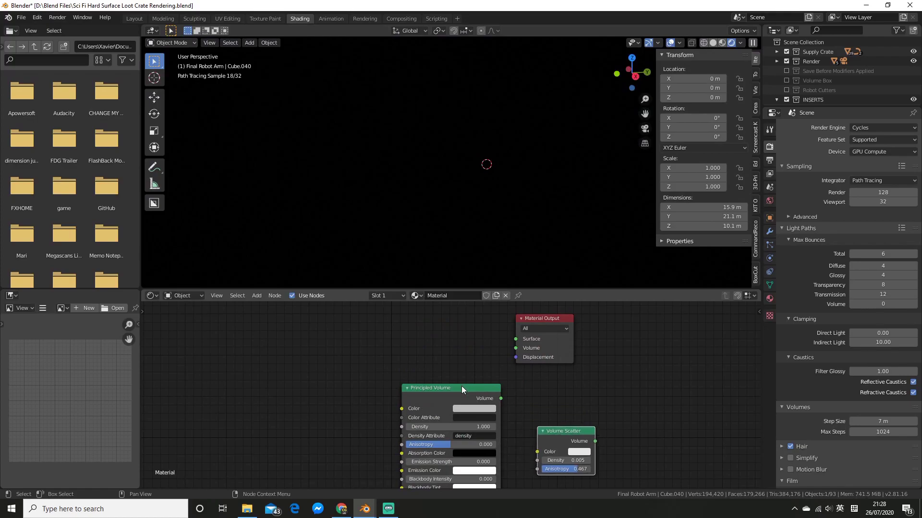
# Link the Principled Volume node to the Volume input of Material Output and set its density to 0.005.
pyautogui.moveTo(462, 387); pyautogui.dragTo(508, 347)
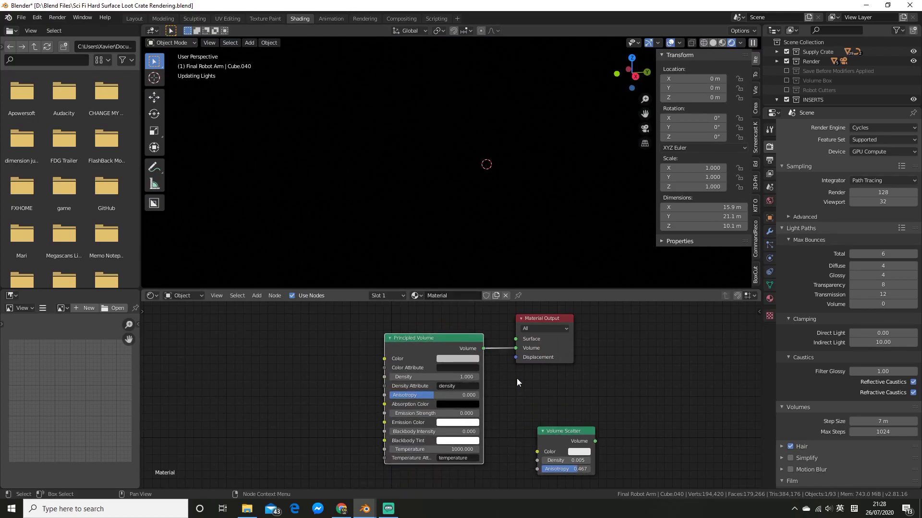
pyautogui.click(447, 378)
pyautogui.press('BackSpace')
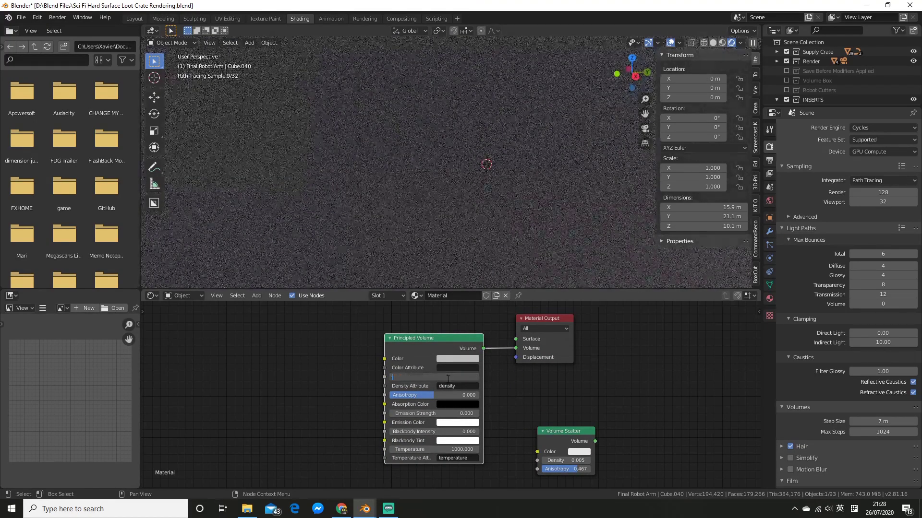
pyautogui.write('0.005')
pyautogui.press('Return')
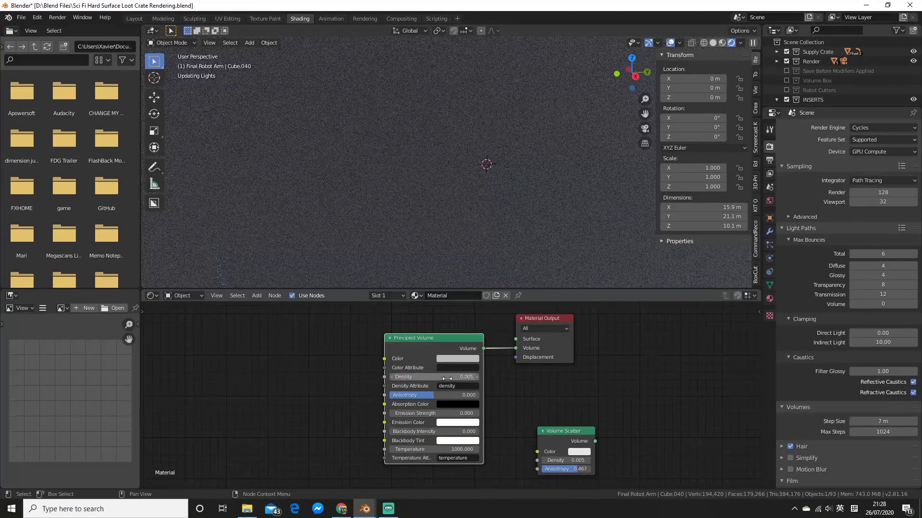
# Raise the Principled Volume node's anisotropy to 0.491 and check the result on the crate and robot arm.
pyautogui.scroll(1, 477, 393)
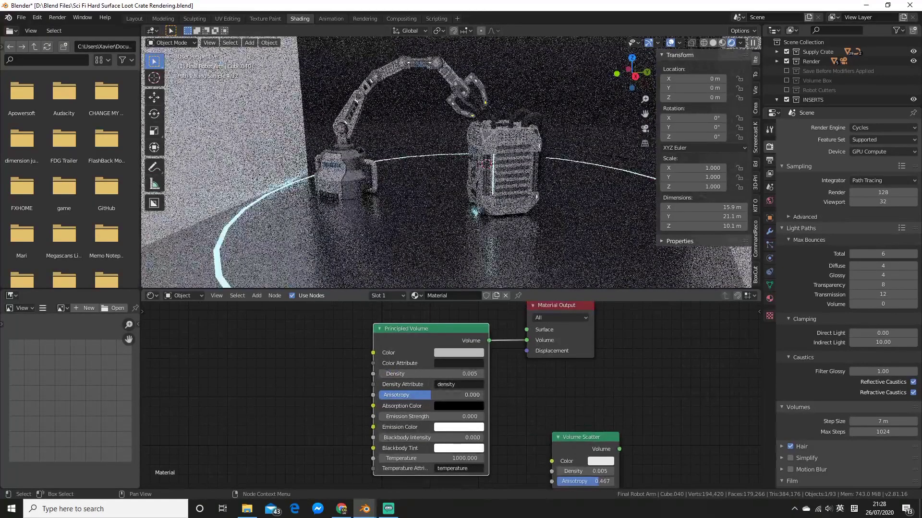
pyautogui.moveTo(478, 395); pyautogui.dragTo(504, 395)
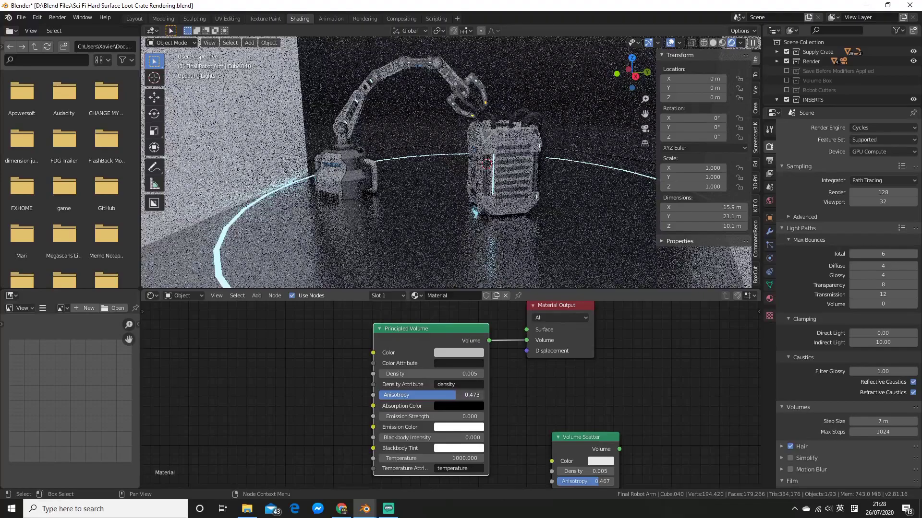
pyautogui.scroll(-2, 547, 384)
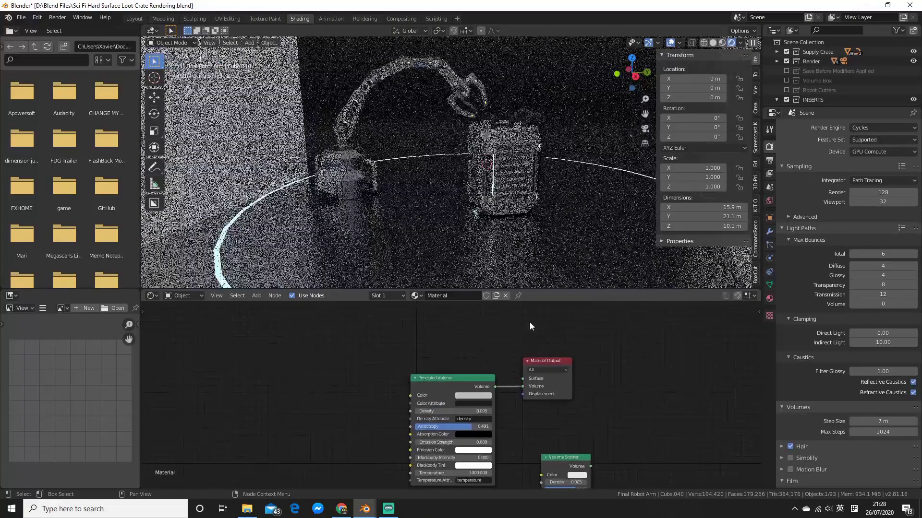
pyautogui.scroll(1, 520, 197)
pyautogui.moveTo(521, 197)
pyautogui.keyDown('shift'); pyautogui.mouseDown(button='middle')
pyautogui.moveTo(537, 227)
pyautogui.moveTo(557, 228)
pyautogui.moveTo(512, 211)
pyautogui.mouseUp(button='middle'); pyautogui.keyUp('shift')
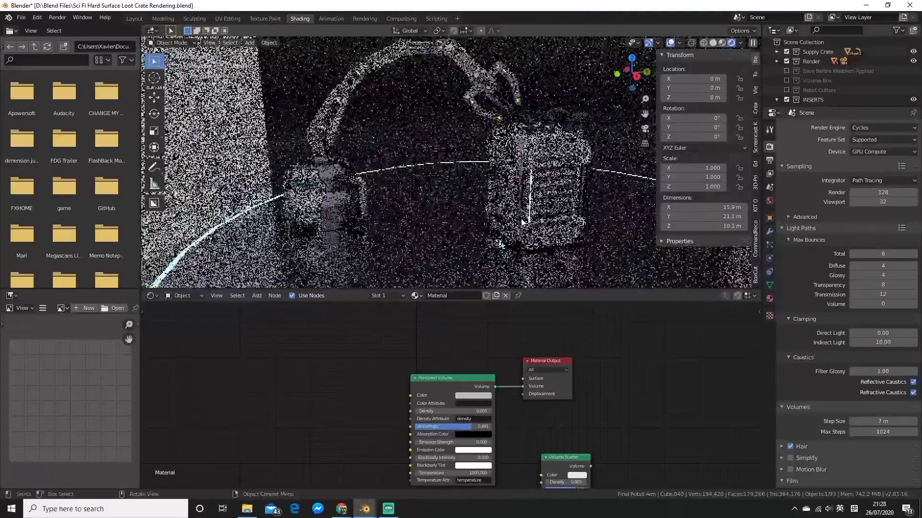
pyautogui.scroll(2, 503, 336)
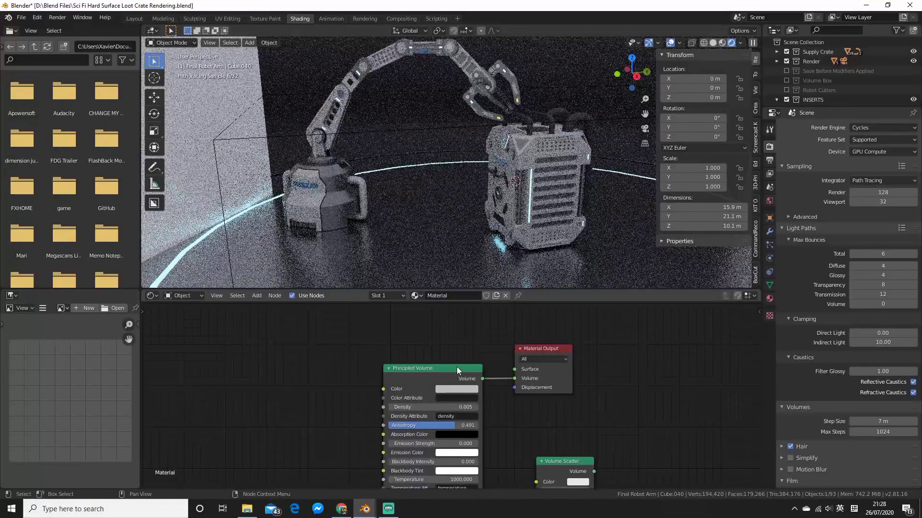
pyautogui.scroll(2, 620, 369)
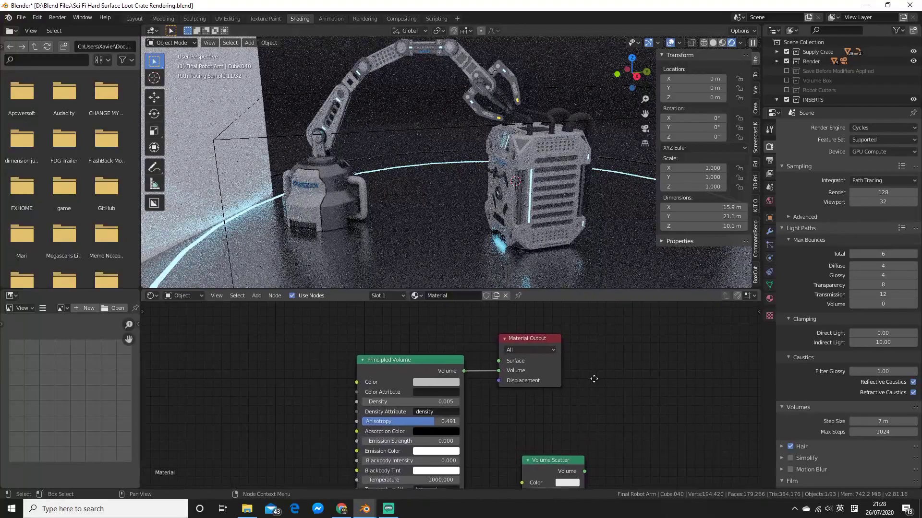
# Add a Noise Texture node ahead of Principled Volume, leaving space for another node between them.
pyautogui.scroll(-2, 453, 359)
pyautogui.moveTo(453, 359); pyautogui.dragTo(504, 330, button='middle')
pyautogui.scroll(1, 531, 330)
pyautogui.scroll(1, 504, 331)
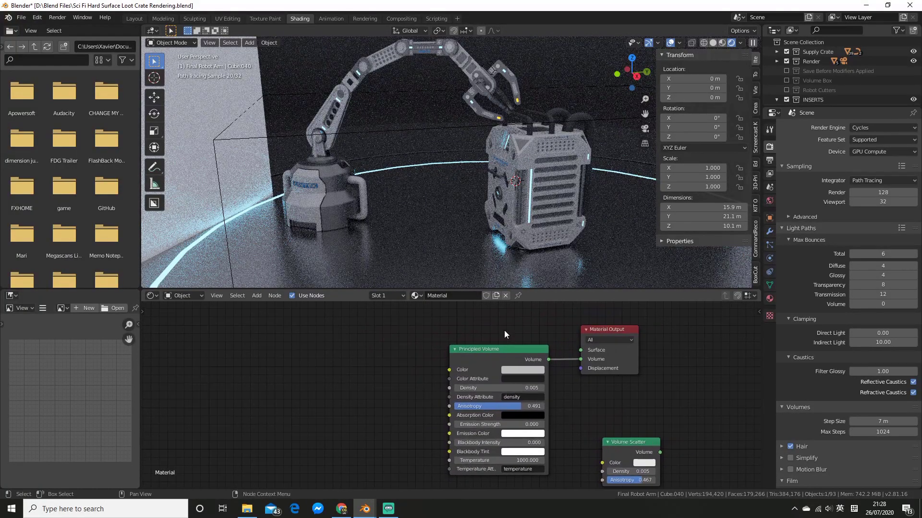
pyautogui.hotkey('shift', 'a')
pyautogui.click(347, 346)
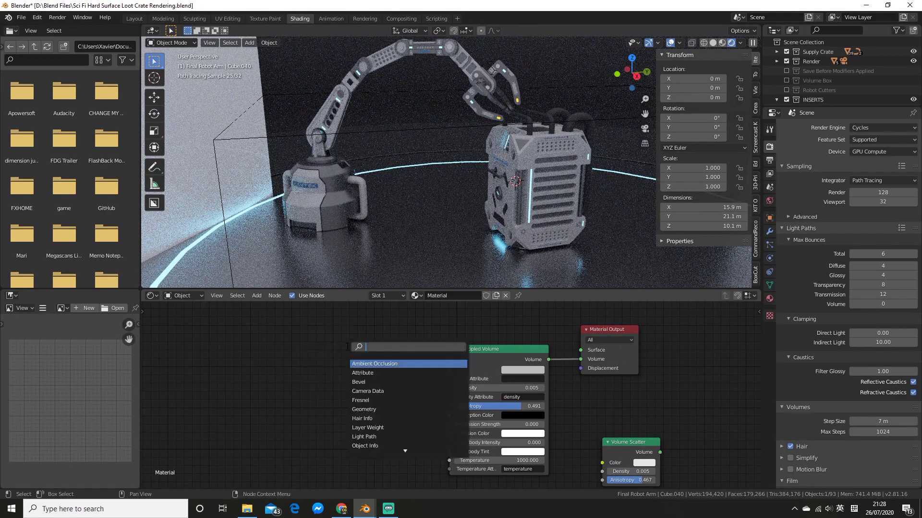
pyautogui.write('noise')
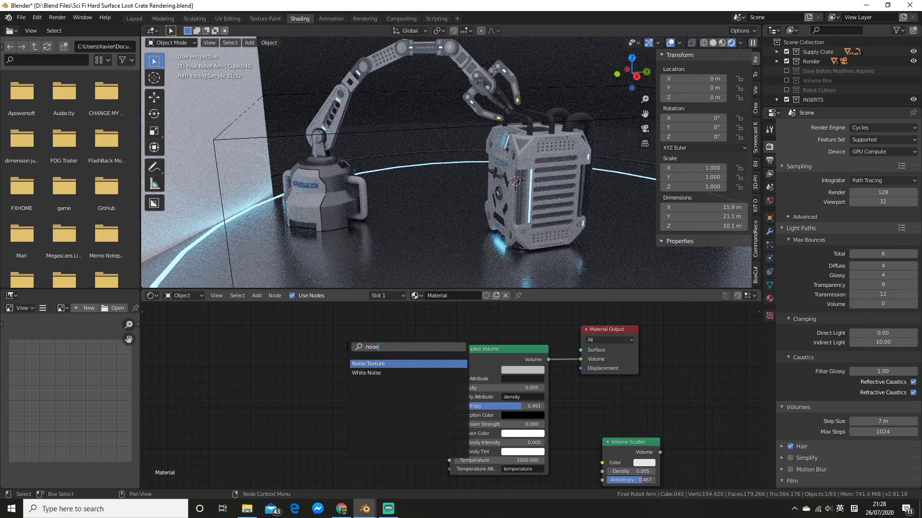
pyautogui.press('Return')
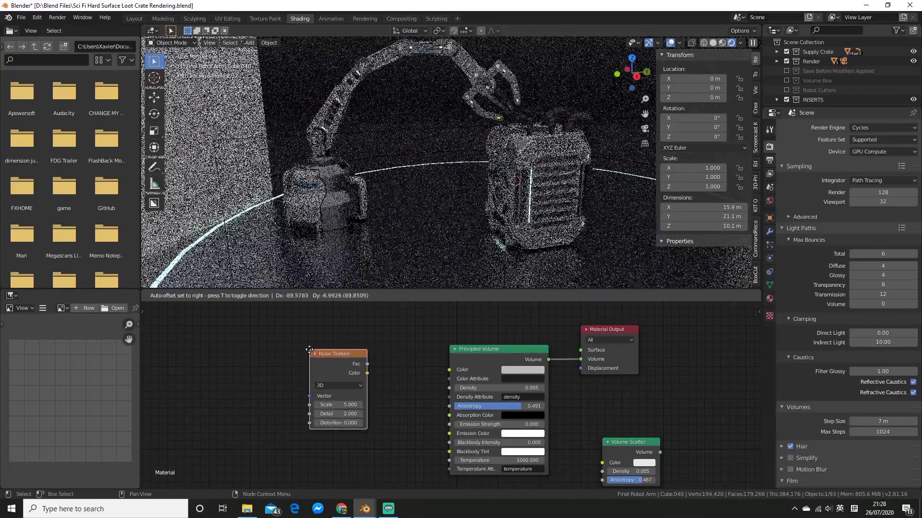
pyautogui.click(295, 347)
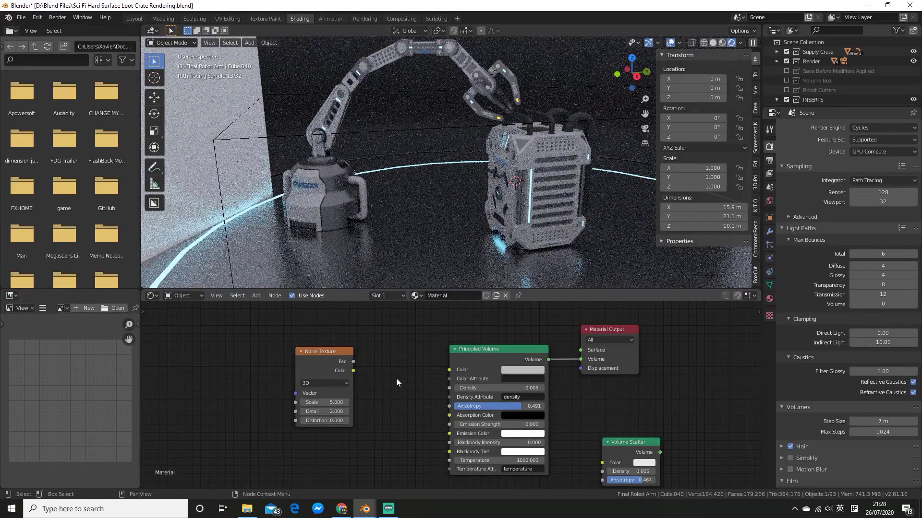
# Add a Math node between Noise Texture and Principled Volume and set its operation to Multiply.
pyautogui.hotkey('shift', 'a')
pyautogui.click(396, 363)
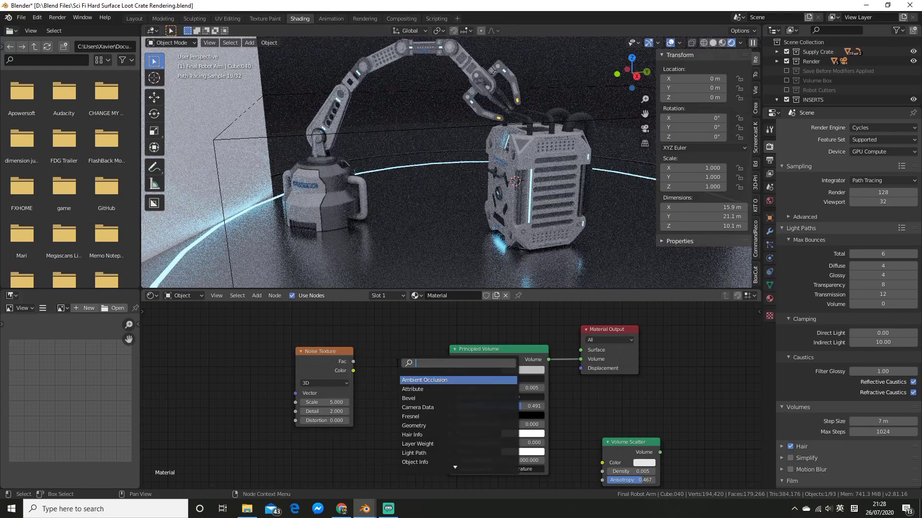
pyautogui.write('math')
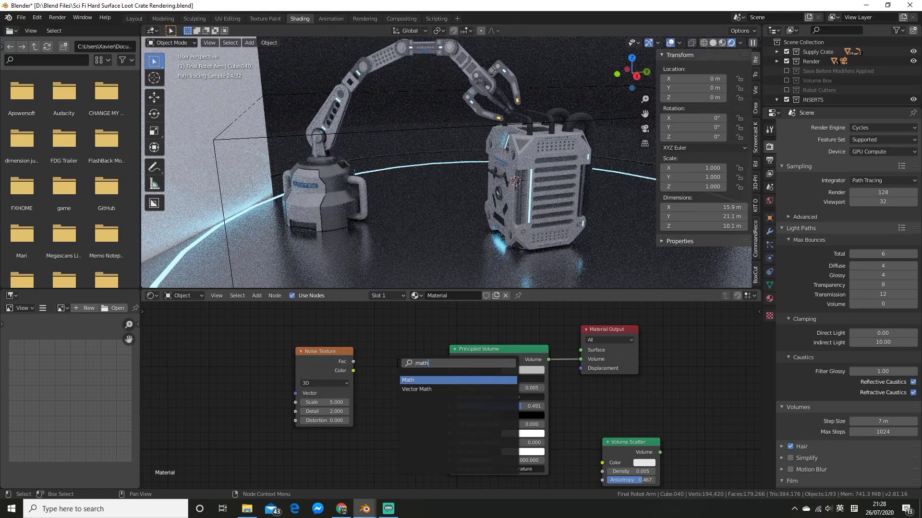
pyautogui.click(410, 379)
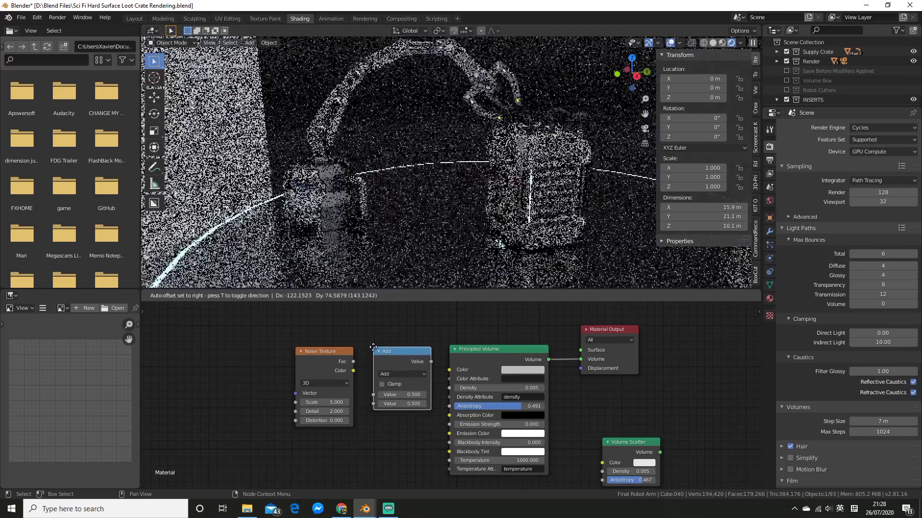
pyautogui.click(386, 358)
pyautogui.scroll(3, 436, 346)
pyautogui.click(386, 369)
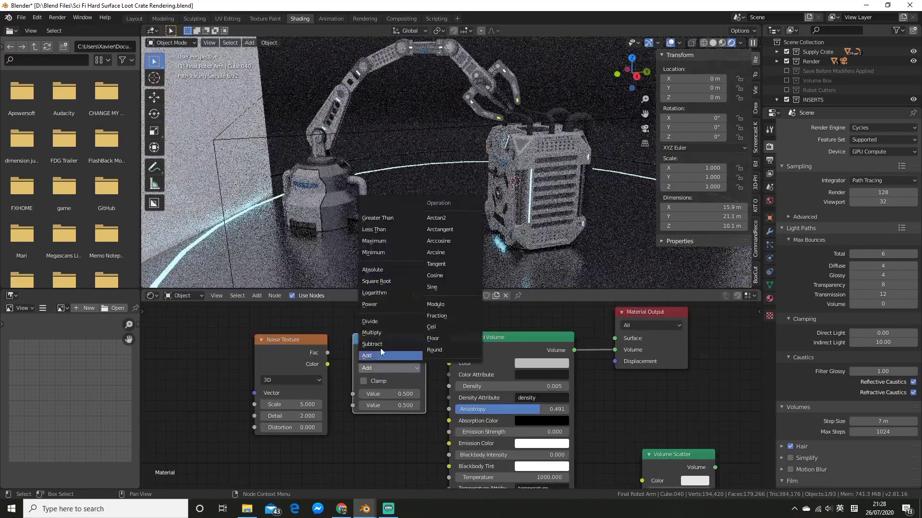
pyautogui.click(379, 333)
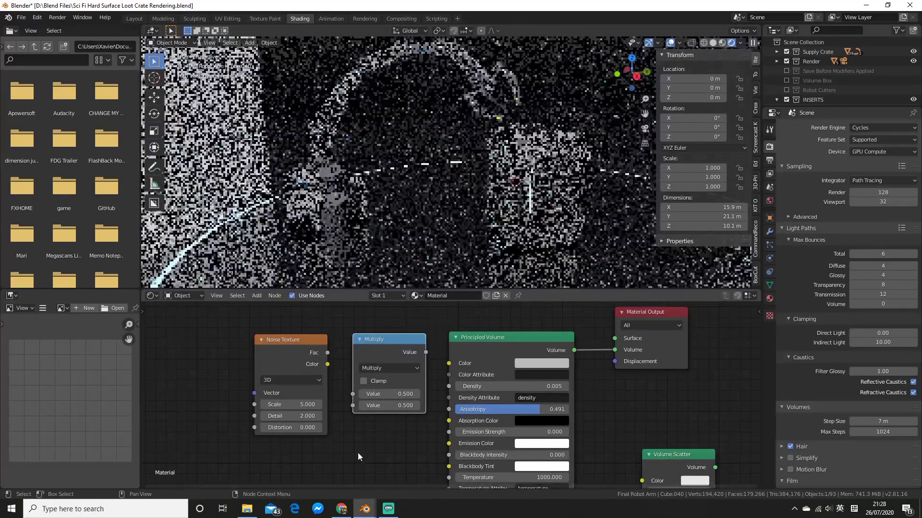
# Link the Noise Texture's Color output to the first value of Multiply and place the two nodes close together.
pyautogui.moveTo(272, 347); pyautogui.dragTo(300, 344, button='middle')
pyautogui.moveTo(300, 345); pyautogui.dragTo(289, 344)
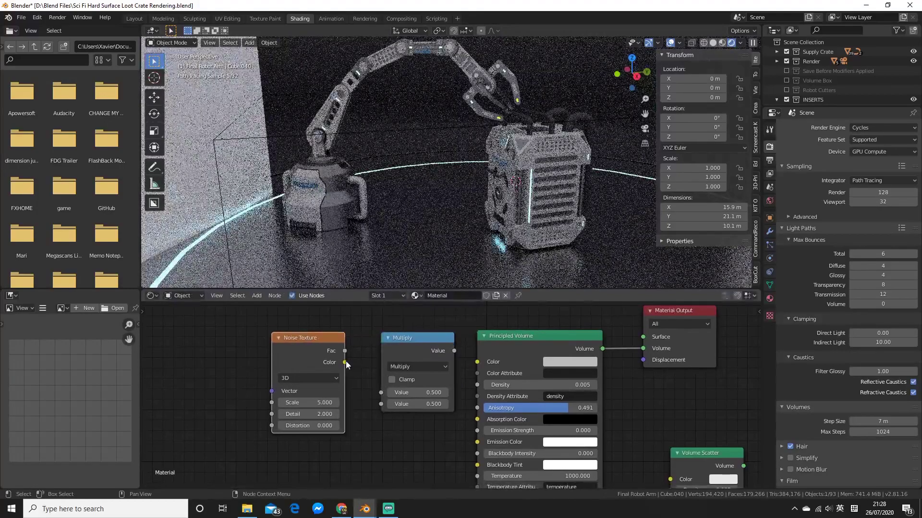
pyautogui.moveTo(345, 362); pyautogui.dragTo(381, 393)
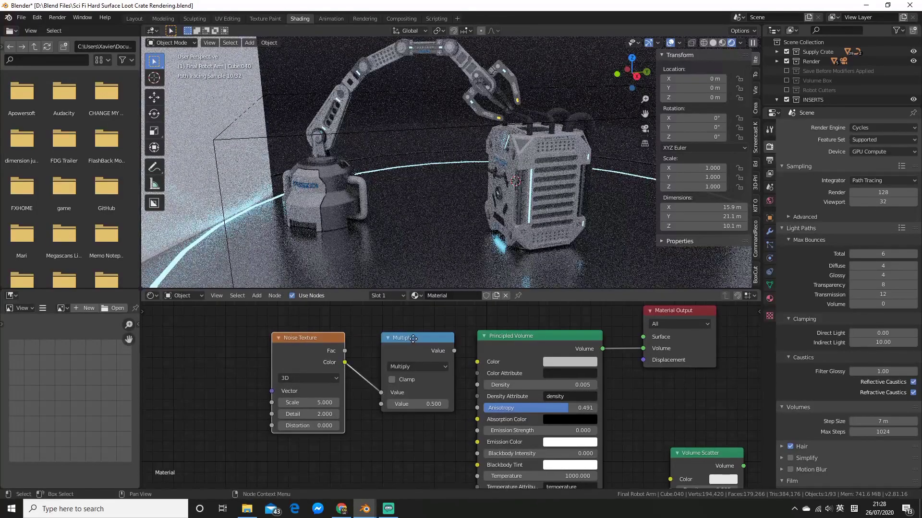
pyautogui.moveTo(414, 342); pyautogui.dragTo(405, 341, button='middle')
pyautogui.moveTo(405, 341); pyautogui.dragTo(388, 344)
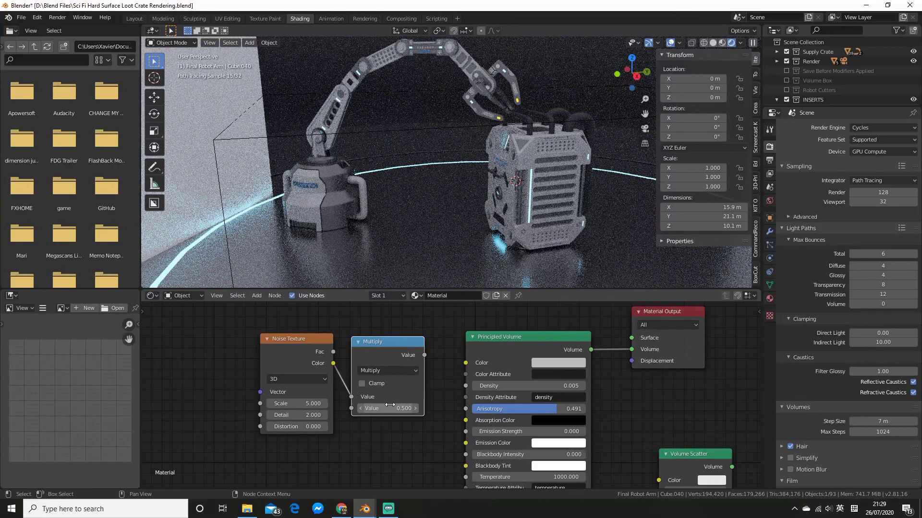
pyautogui.moveTo(389, 405); pyautogui.dragTo(402, 390, button='middle')
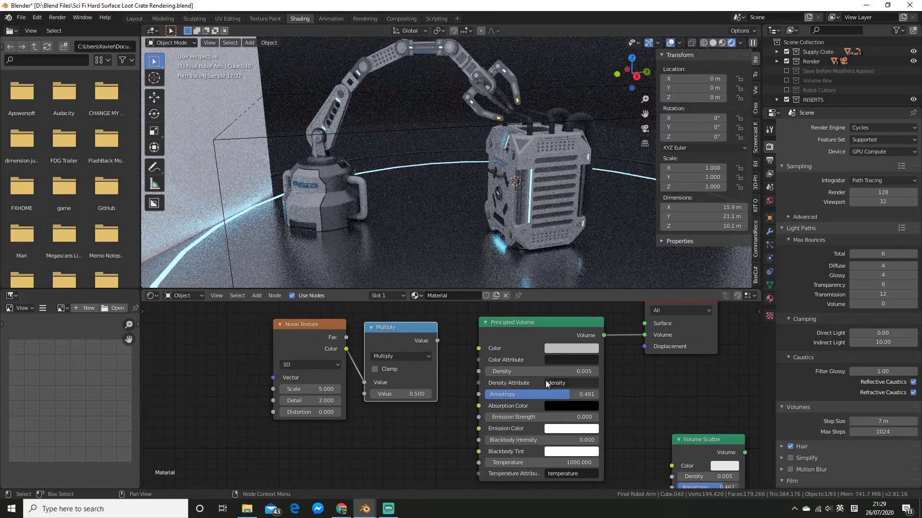
# Set the second value of Multiply to 0.005 and link its output to the Principled Volume density.
pyautogui.click(422, 394)
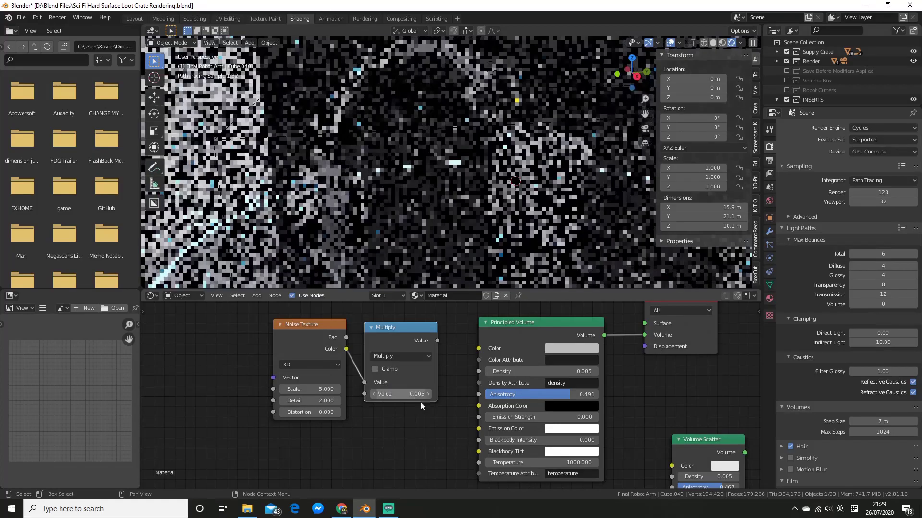
pyautogui.moveTo(421, 425)
pyautogui.mouseDown(button='middle')
pyautogui.moveTo(403, 422)
pyautogui.moveTo(414, 432)
pyautogui.mouseUp(button='middle')
pyautogui.moveTo(431, 344); pyautogui.dragTo(471, 374)
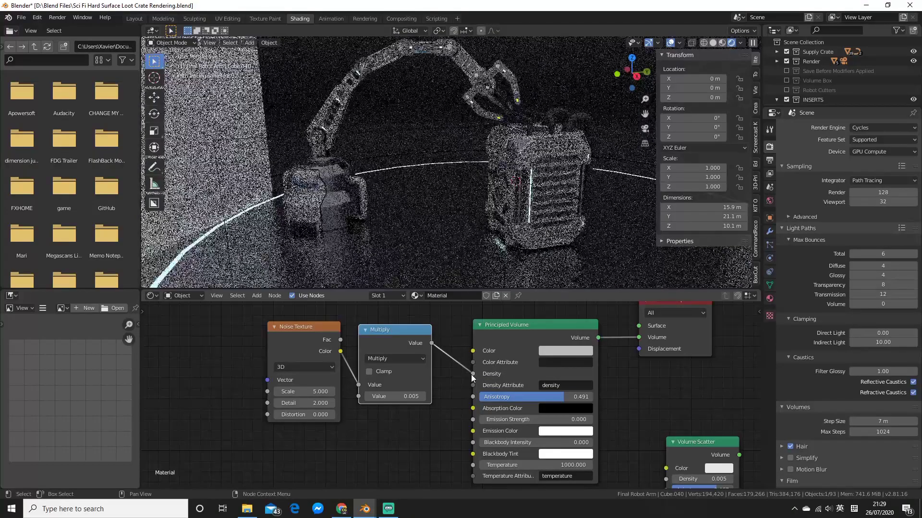
# Set the second value of Multiply to 0.075 and check the volume from near and far in the rendered preview.
pyautogui.moveTo(485, 221)
pyautogui.mouseDown(button='middle')
pyautogui.moveTo(459, 220)
pyautogui.moveTo(473, 218)
pyautogui.moveTo(484, 236)
pyautogui.mouseUp(button='middle')
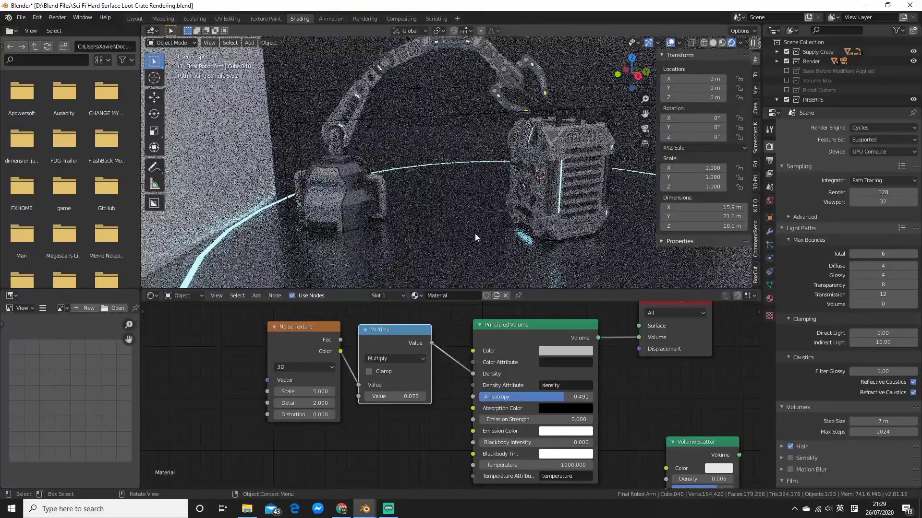
pyautogui.click(307, 332)
pyautogui.click(426, 449)
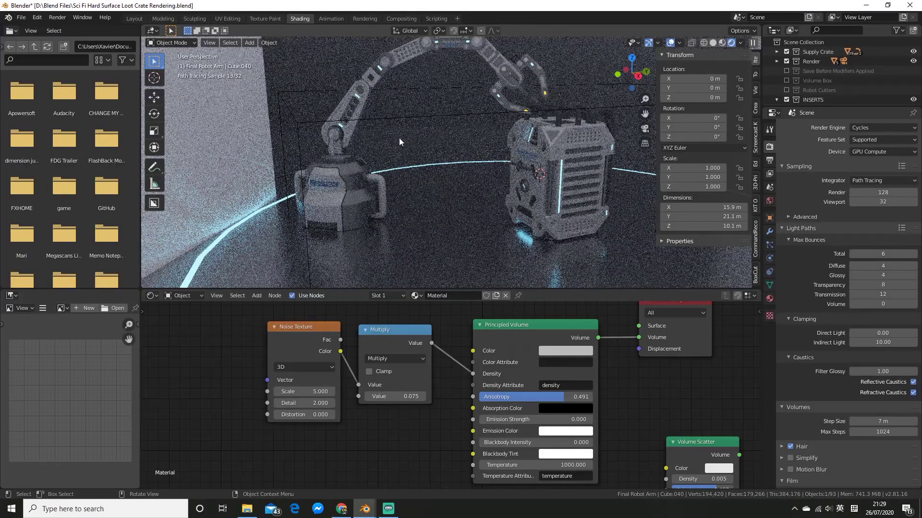
pyautogui.moveTo(538, 174)
pyautogui.mouseDown(button='middle')
pyautogui.moveTo(516, 181)
pyautogui.moveTo(545, 180)
pyautogui.moveTo(540, 192)
pyautogui.moveTo(547, 175)
pyautogui.mouseUp(button='middle')
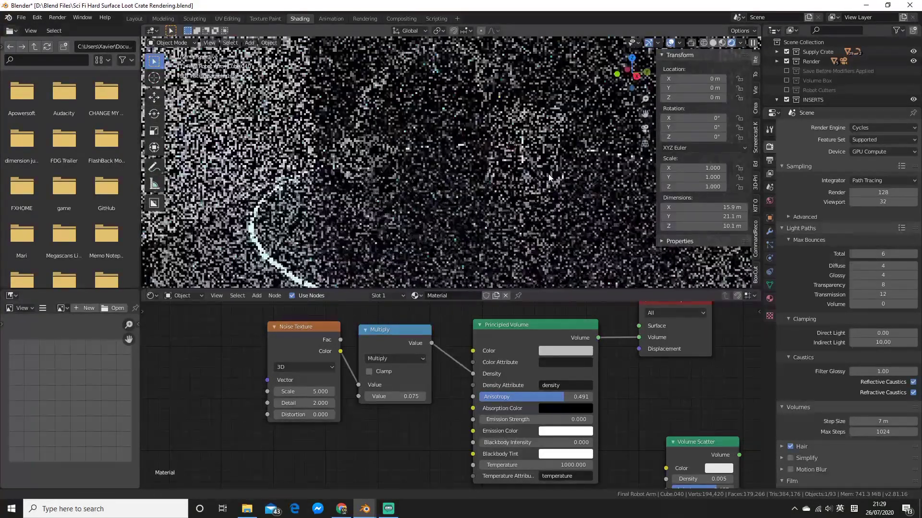
pyautogui.scroll(-3, 547, 175)
pyautogui.scroll(-4, 506, 278)
pyautogui.scroll(-3, 428, 428)
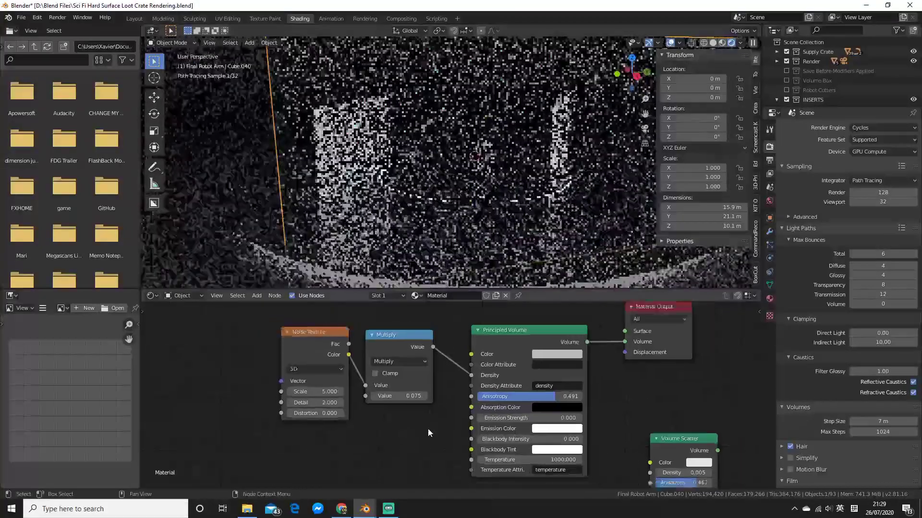
# Delete the Noise Texture node.
pyautogui.moveTo(427, 428); pyautogui.dragTo(455, 423, button='middle')
pyautogui.click(356, 337)
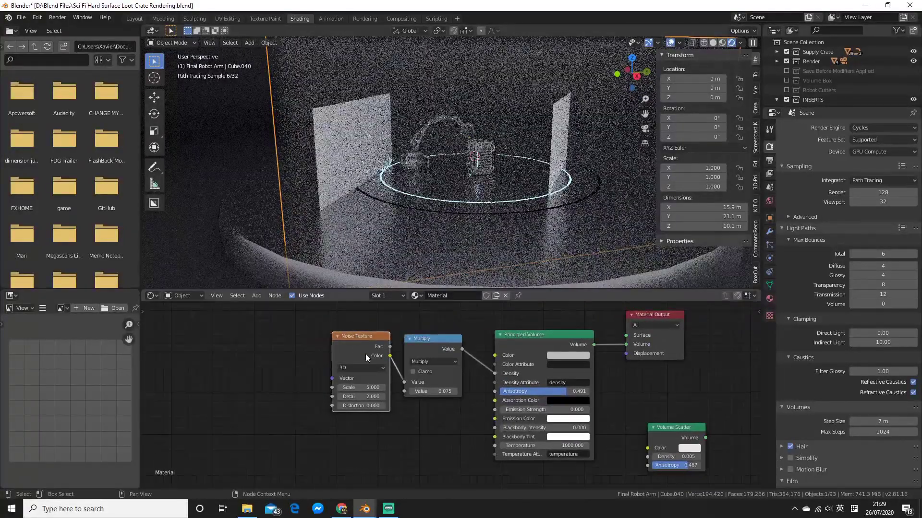
pyautogui.press('x')
# Add a Gradient Texture node ahead of the Multiply node.
pyautogui.hotkey('shift', 'a')
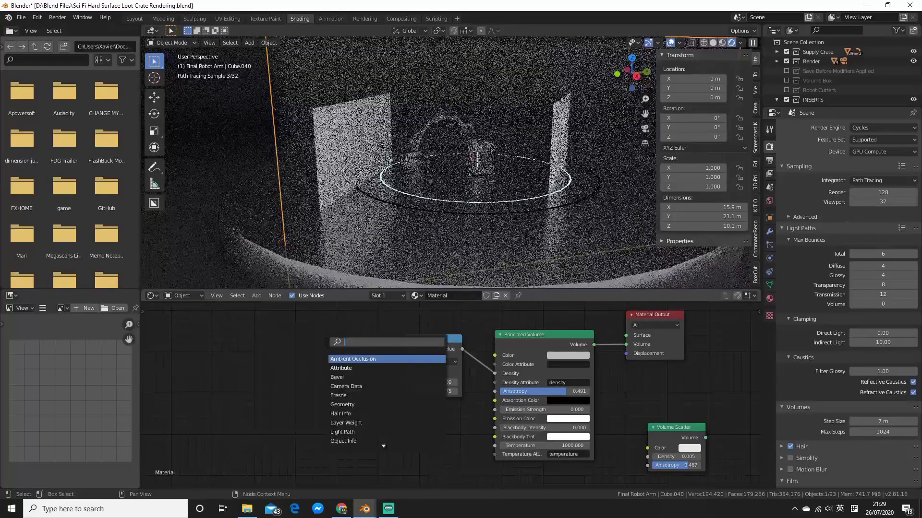
pyautogui.click(324, 341)
pyautogui.write('gra')
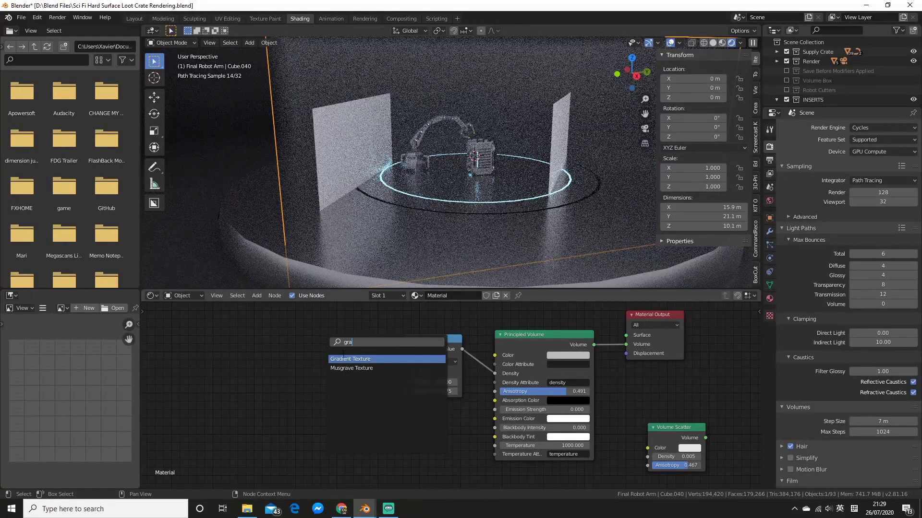
pyautogui.click(347, 359)
pyautogui.click(340, 361)
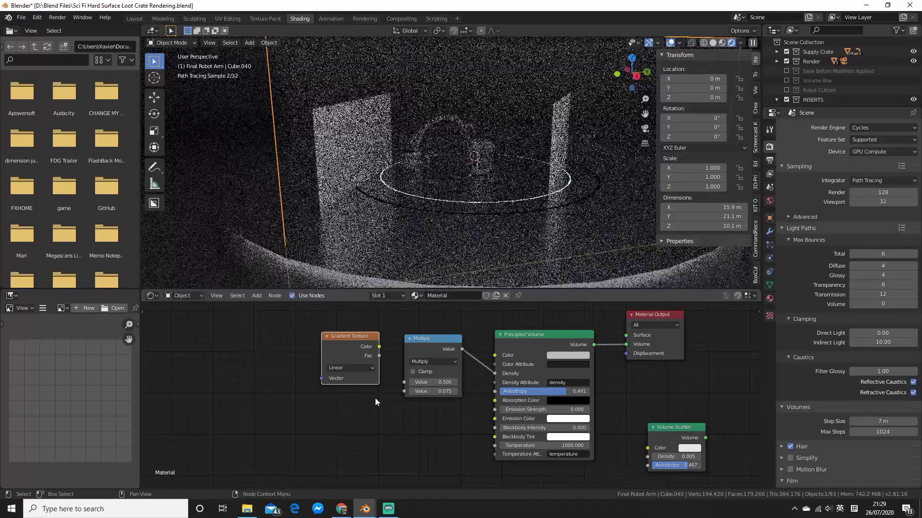
# Link the Gradient Texture's Color output to the first value of the Multiply node.
pyautogui.scroll(1, 384, 422)
pyautogui.moveTo(371, 369); pyautogui.dragTo(401, 414)
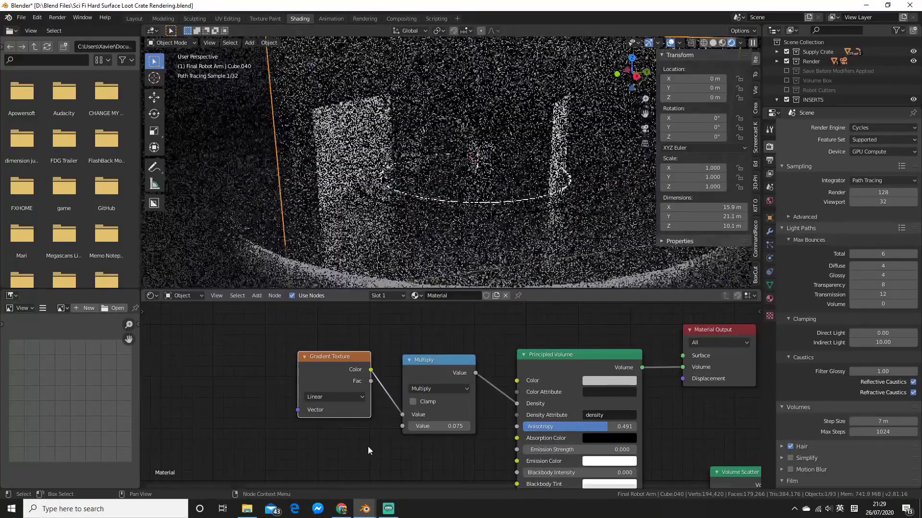
pyautogui.scroll(-1, 368, 444)
pyautogui.scroll(1, 402, 448)
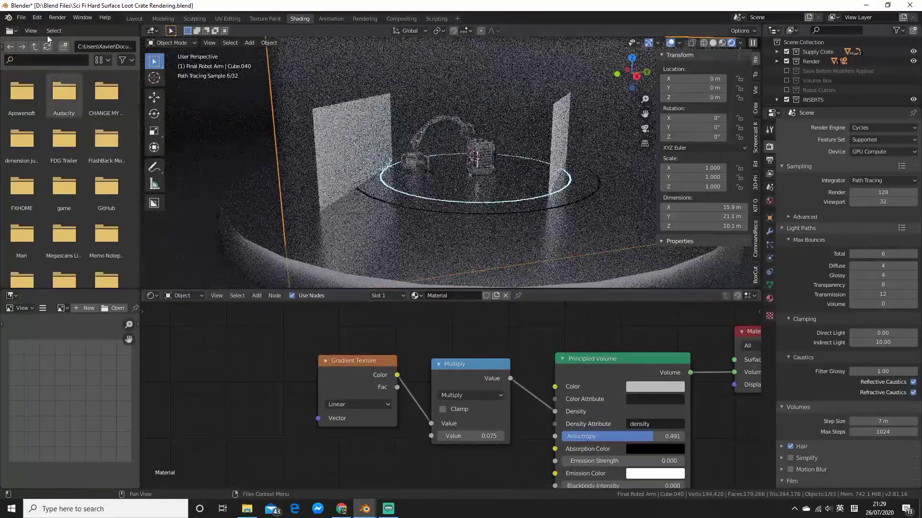
# Check in the add-on preferences whether Node Wrangler is enabled.
pyautogui.click(38, 18)
pyautogui.click(77, 151)
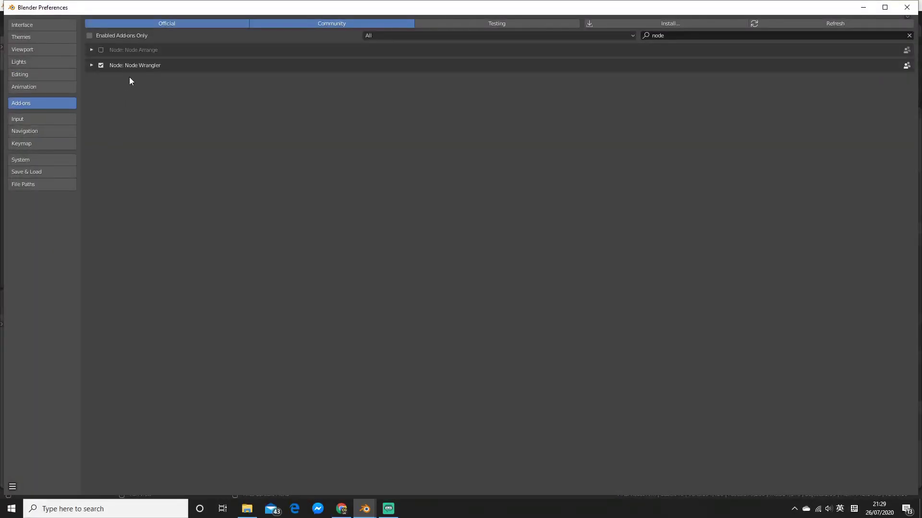
pyautogui.click(864, 7)
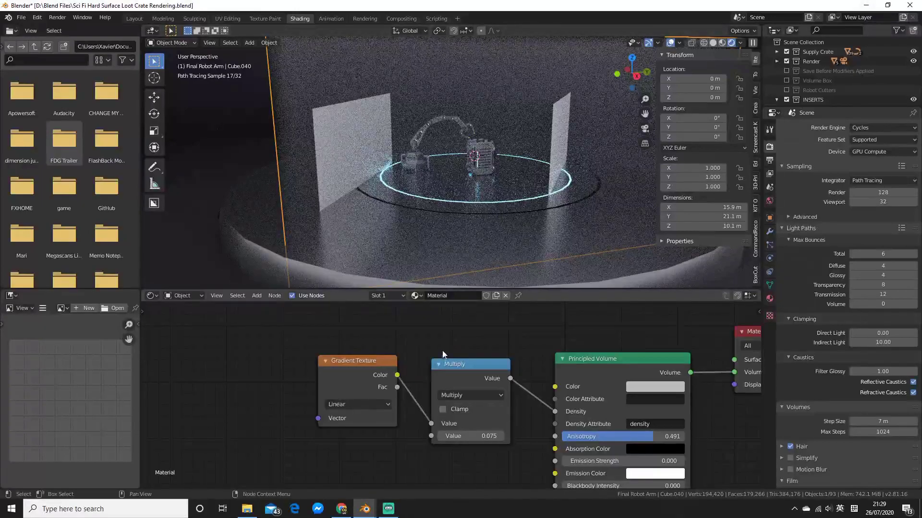
# Add linked Texture Coordinate and Mapping nodes ahead of the Gradient Texture node with Node Wrangler.
pyautogui.scroll(3, 442, 344)
pyautogui.scroll(1, 444, 336)
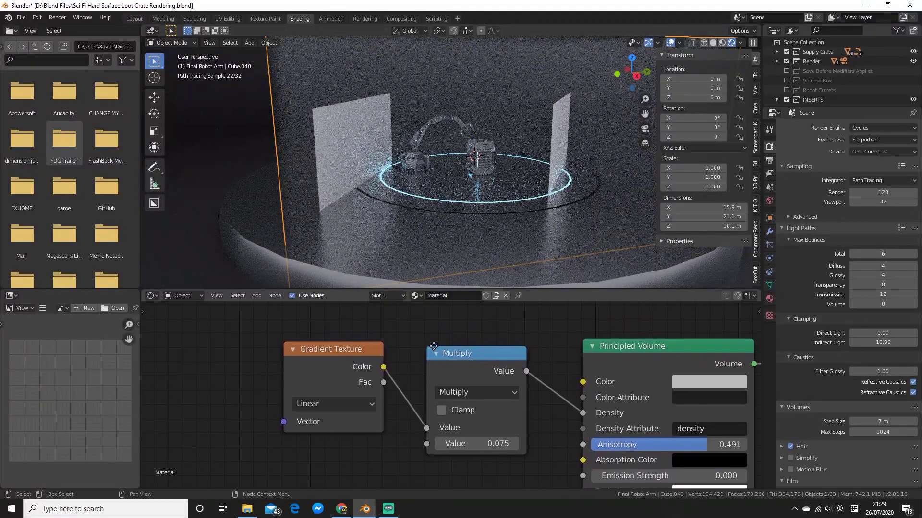
pyautogui.moveTo(393, 345); pyautogui.dragTo(426, 353, button='middle')
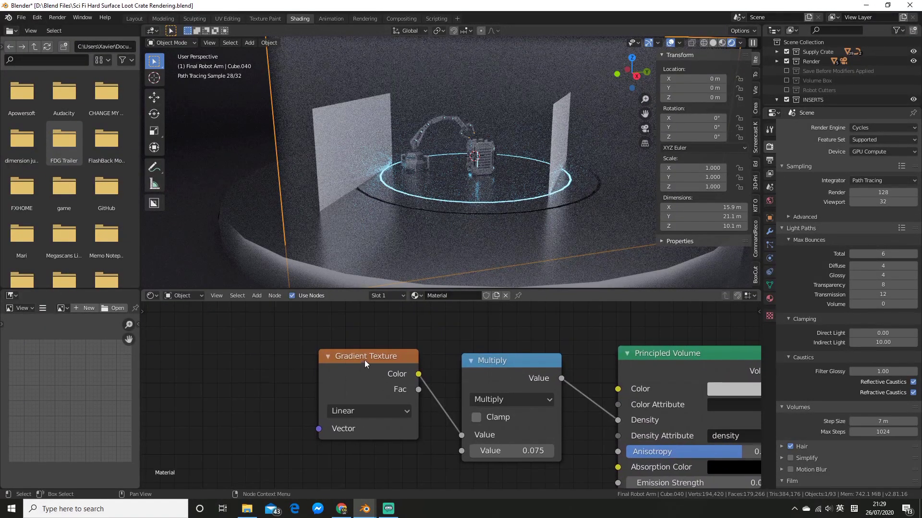
pyautogui.click(366, 356)
pyautogui.scroll(-2, 465, 336)
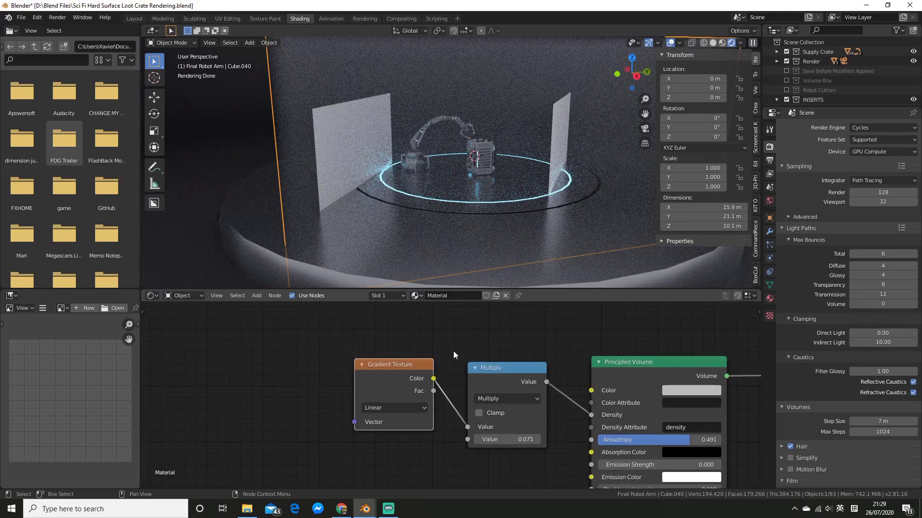
pyautogui.hotkey('ctrl', 't')
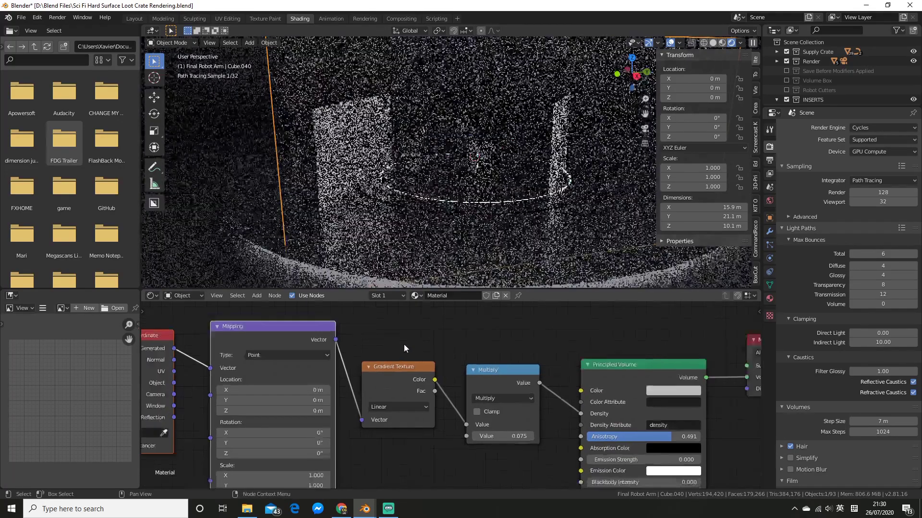
pyautogui.scroll(-1, 404, 344)
pyautogui.moveTo(405, 344); pyautogui.dragTo(475, 343, button='middle')
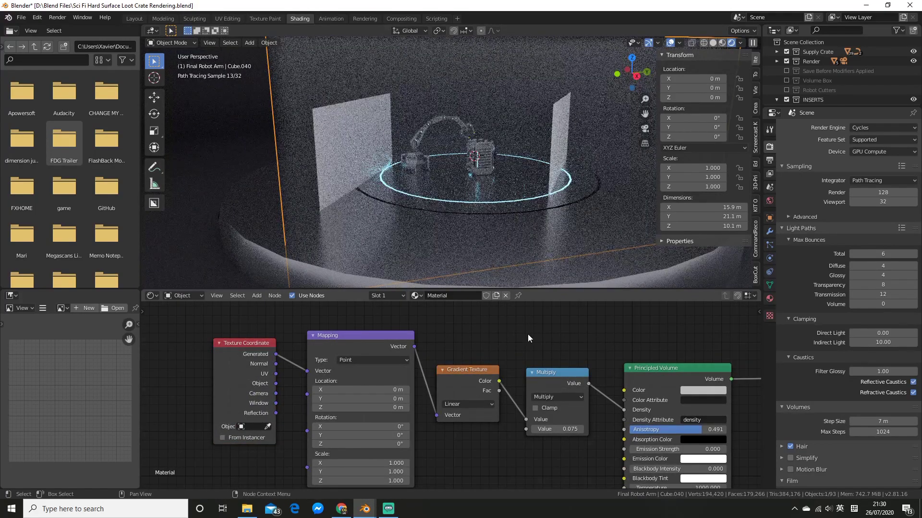
pyautogui.moveTo(528, 334); pyautogui.dragTo(506, 327, button='middle')
pyautogui.moveTo(446, 338); pyautogui.dragTo(437, 333, button='middle')
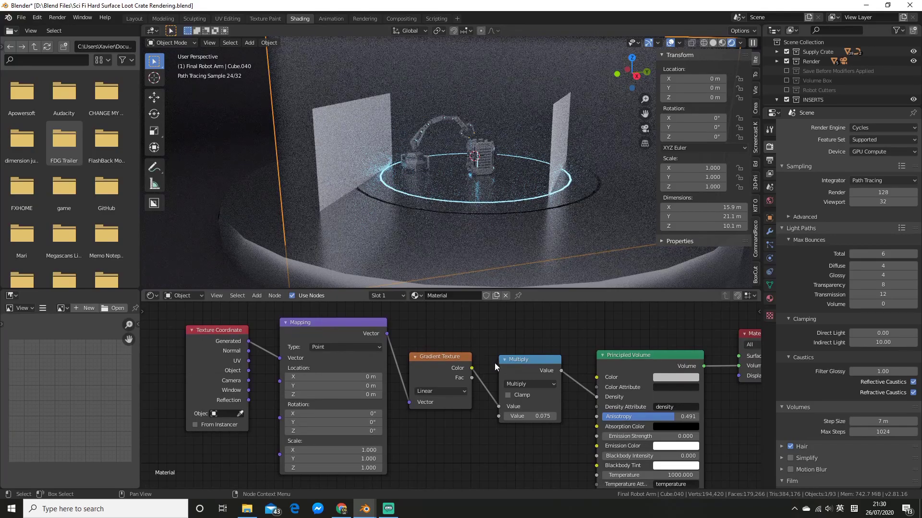
# Preview the Gradient Texture's output on the box through a Viewer node and look at it from outside.
pyautogui.moveTo(494, 363); pyautogui.dragTo(438, 394, button='middle')
pyautogui.scroll(6, 514, 244)
pyautogui.scroll(-6, 517, 252)
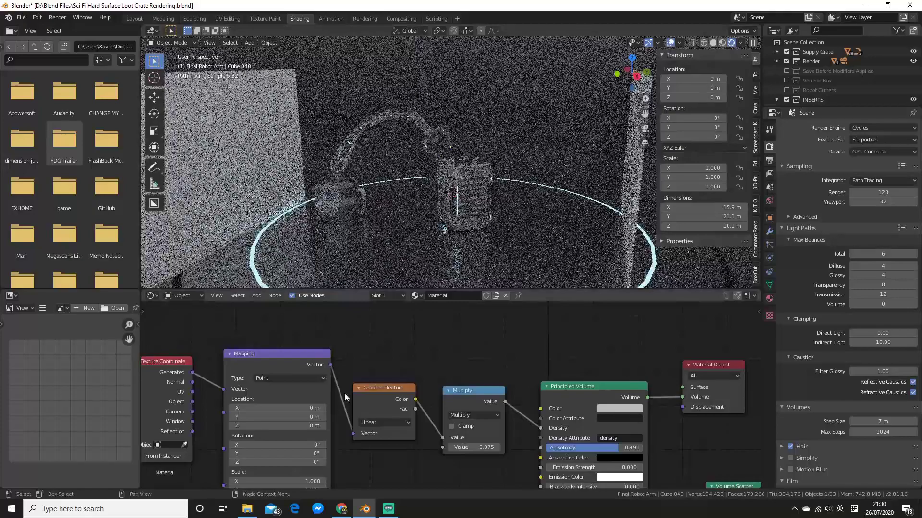
pyautogui.scroll(-1, 332, 387)
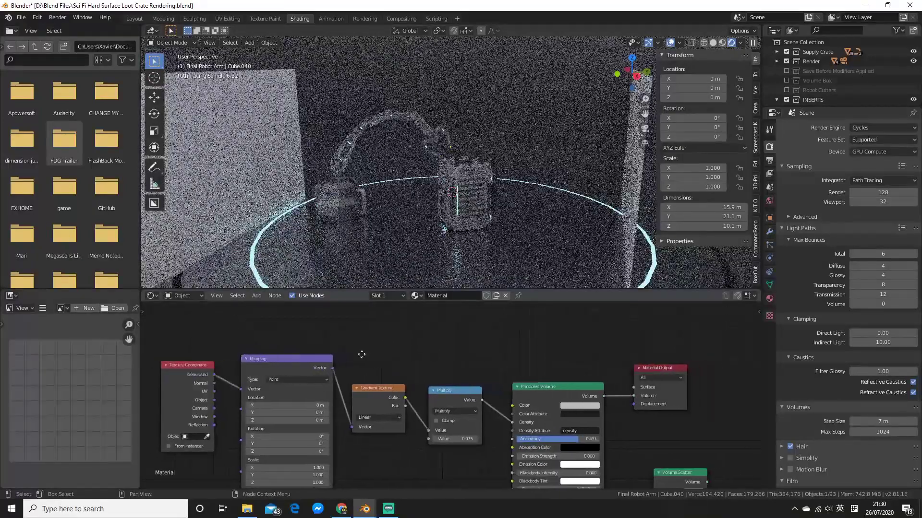
pyautogui.click(377, 388)
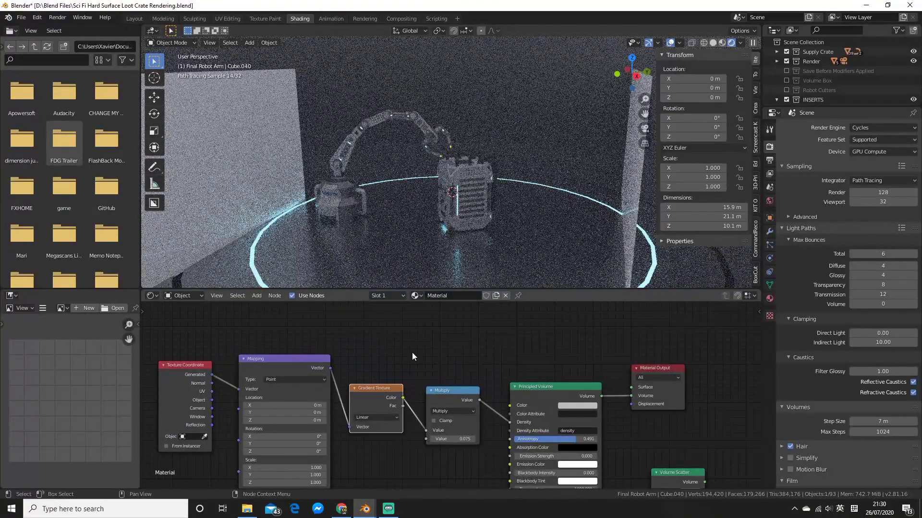
pyautogui.hotkey('ctrl', 'shift')
pyautogui.keyDown('ctrl'); pyautogui.keyDown('shift'); pyautogui.click(379, 390); pyautogui.keyUp('shift'); pyautogui.keyUp('ctrl')
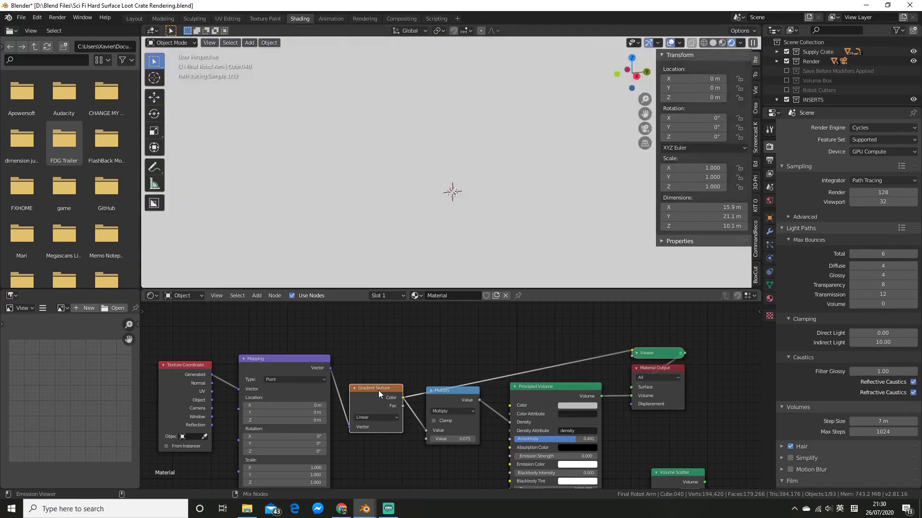
pyautogui.scroll(-8, 551, 195)
pyautogui.moveTo(551, 194); pyautogui.dragTo(509, 178, button='middle')
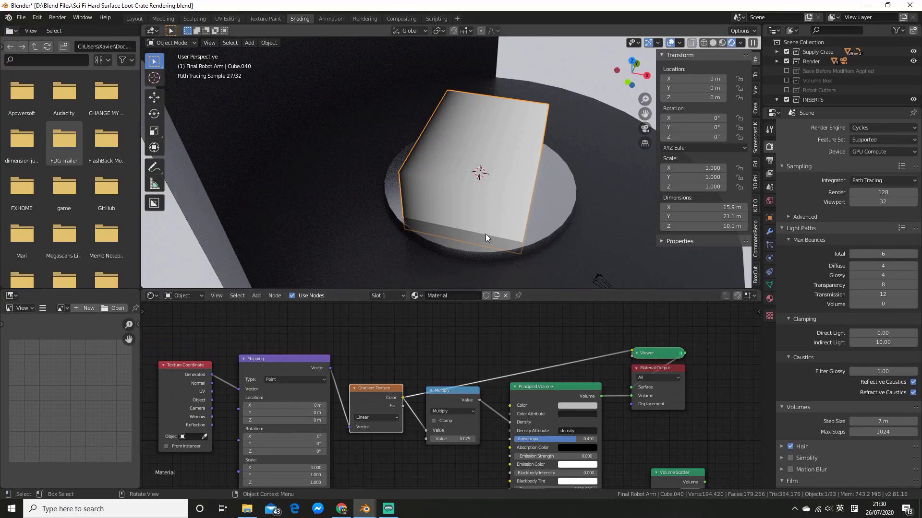
# Try a Location X of -0.6 m on the Mapping node, and reset it to 0 m.
pyautogui.moveTo(288, 404); pyautogui.dragTo(288, 405)
pyautogui.click(288, 405)
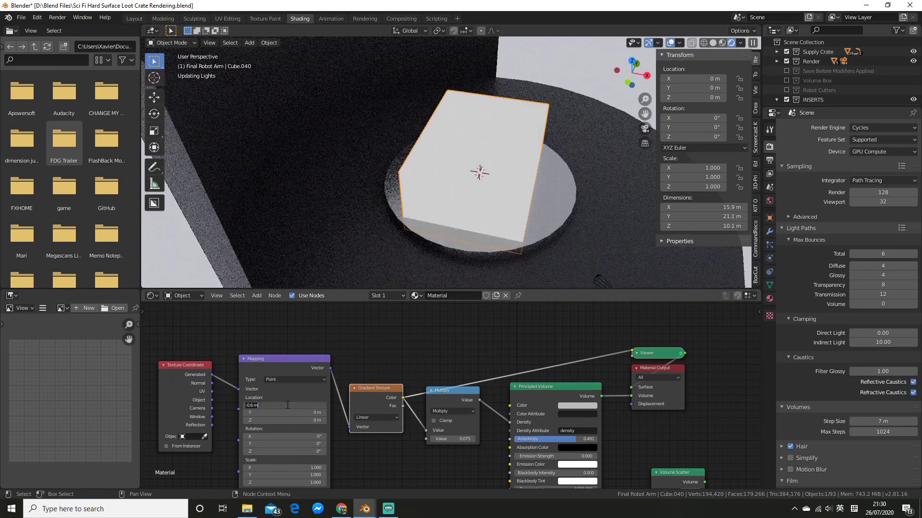
pyautogui.write('0')
pyautogui.press('Return')
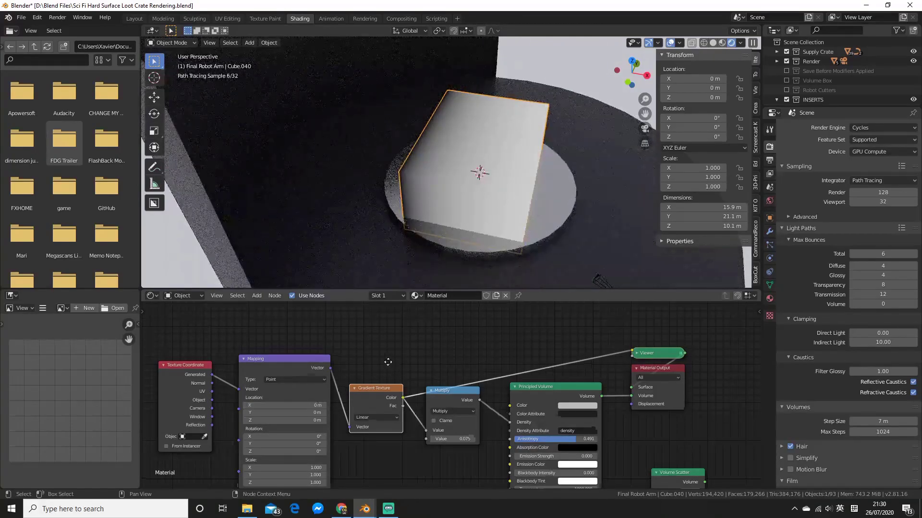
# Switch the material preview from the Gradient Texture back to the Principled Volume node.
pyautogui.moveTo(387, 362); pyautogui.dragTo(333, 340, button='middle')
pyautogui.click(449, 355)
pyautogui.moveTo(451, 341); pyautogui.dragTo(395, 341, button='middle')
pyautogui.scroll(3, 570, 408)
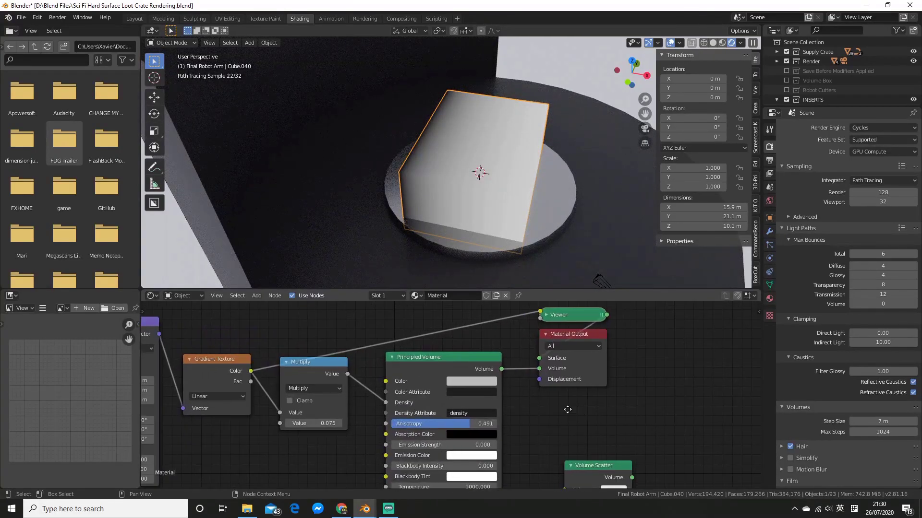
pyautogui.moveTo(567, 410); pyautogui.dragTo(544, 413, button='middle')
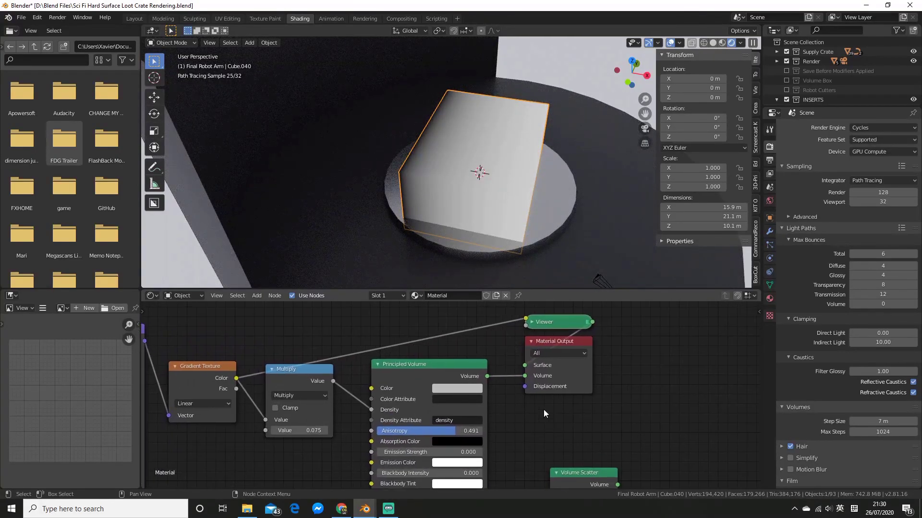
pyautogui.click(419, 363)
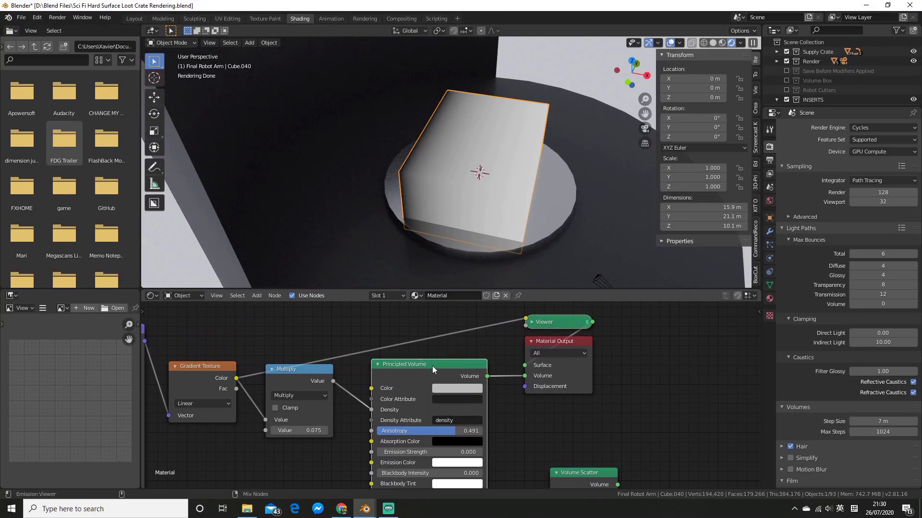
pyautogui.keyDown('ctrl'); pyautogui.keyDown('shift'); pyautogui.click(432, 365); pyautogui.keyUp('shift'); pyautogui.keyUp('ctrl')
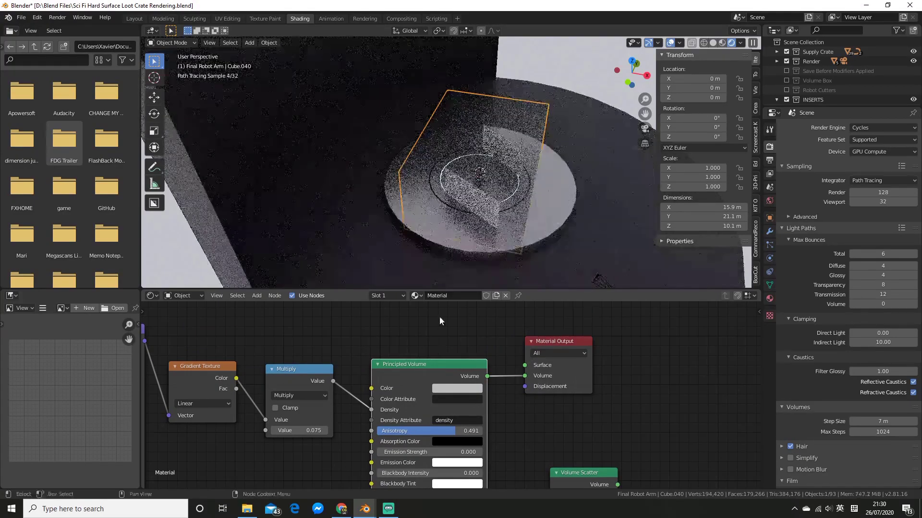
pyautogui.moveTo(550, 238); pyautogui.dragTo(552, 192, button='middle')
pyautogui.scroll(2, 560, 196)
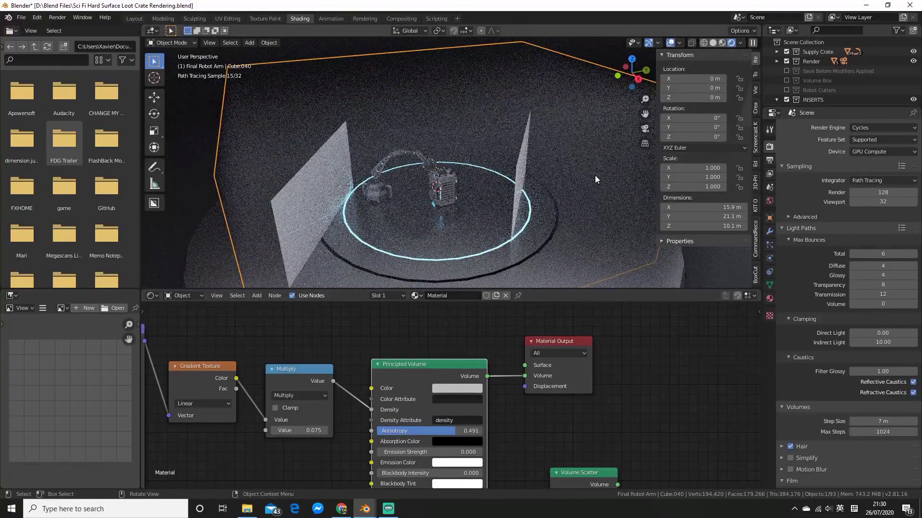
# Review the full node chain and examine the gradient-driven volume around the robot arm and crate in the rendered preview.
pyautogui.press('Home')
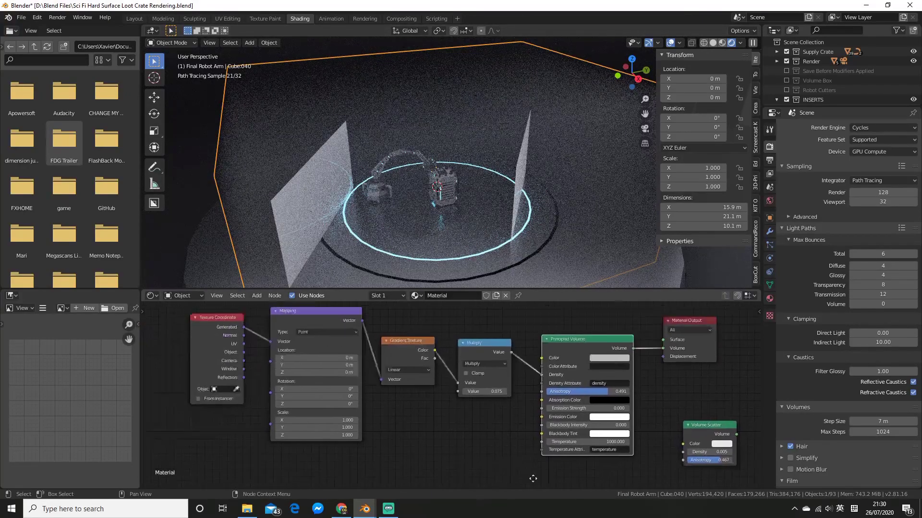
pyautogui.scroll(2, 488, 445)
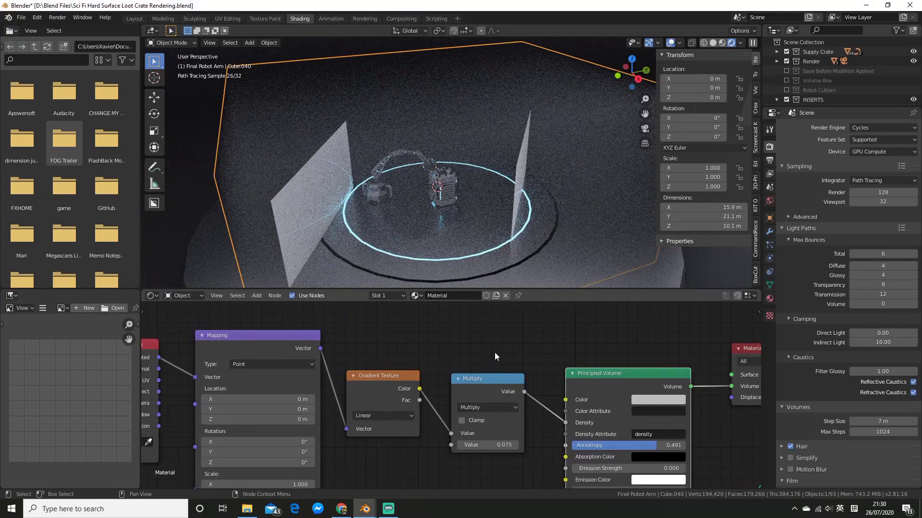
pyautogui.moveTo(494, 352); pyautogui.dragTo(377, 335, button='middle')
pyautogui.scroll(-3, 433, 345)
pyautogui.moveTo(476, 215)
pyautogui.mouseDown(button='middle')
pyautogui.moveTo(460, 214)
pyautogui.moveTo(488, 214)
pyautogui.mouseUp(button='middle')
pyautogui.scroll(4, 488, 215)
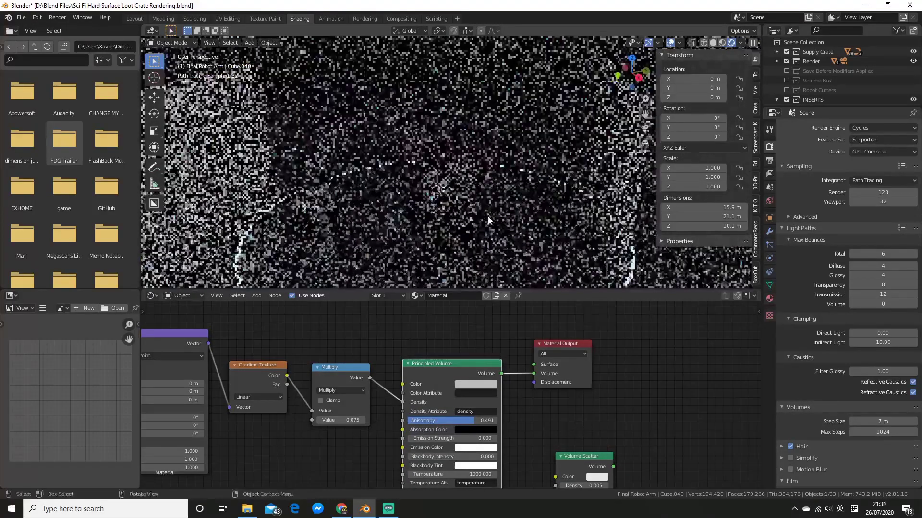
pyautogui.scroll(-5, 489, 219)
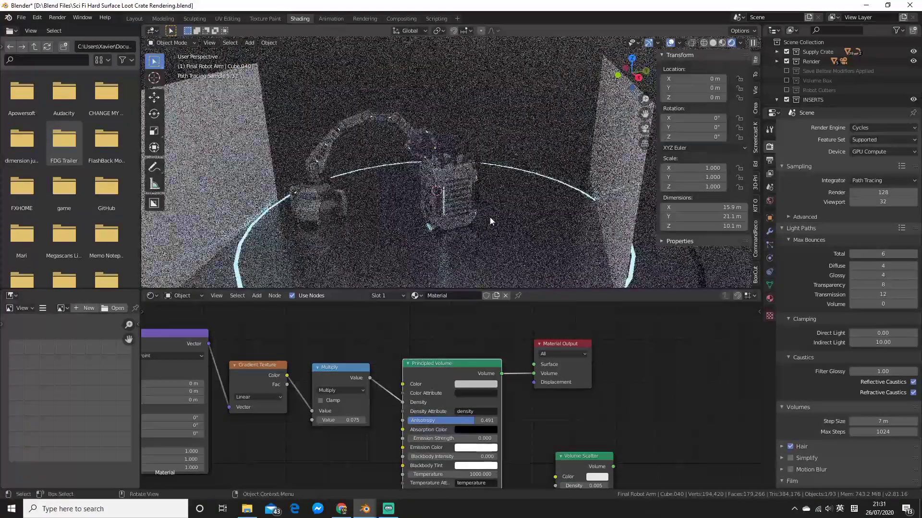
pyautogui.scroll(4, 477, 204)
pyautogui.moveTo(477, 203); pyautogui.dragTo(555, 196, button='middle')
pyautogui.scroll(2, 555, 196)
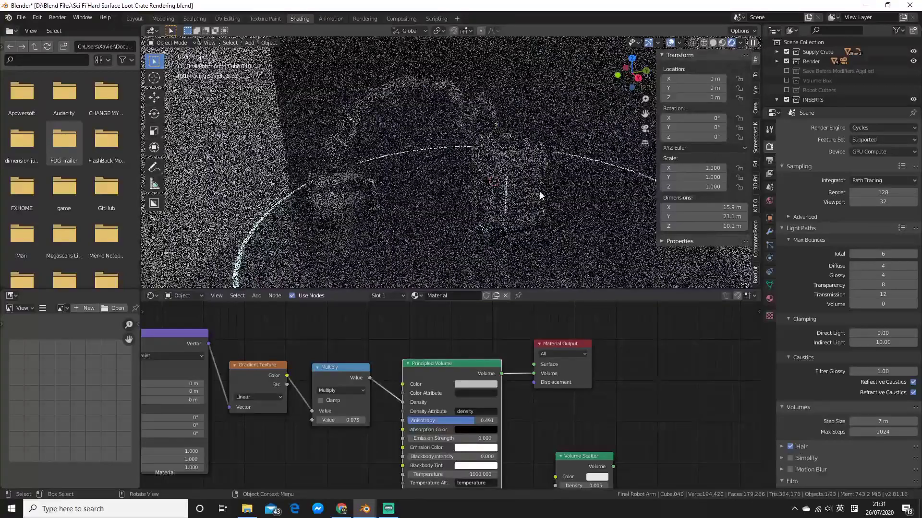
pyautogui.scroll(-2, 794, 364)
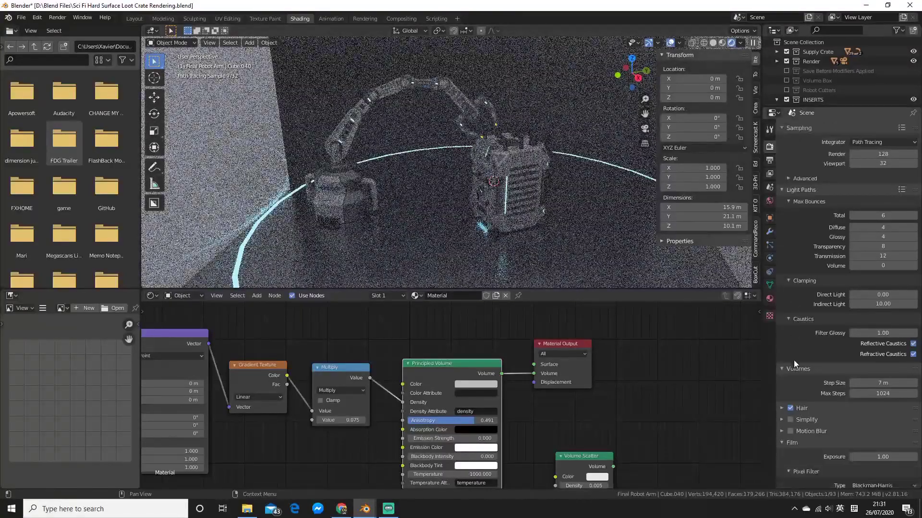
# Look over the Light Paths and Volumes render settings, including Step Size and Max Steps.
pyautogui.scroll(-1, 793, 363)
pyautogui.scroll(-1, 798, 341)
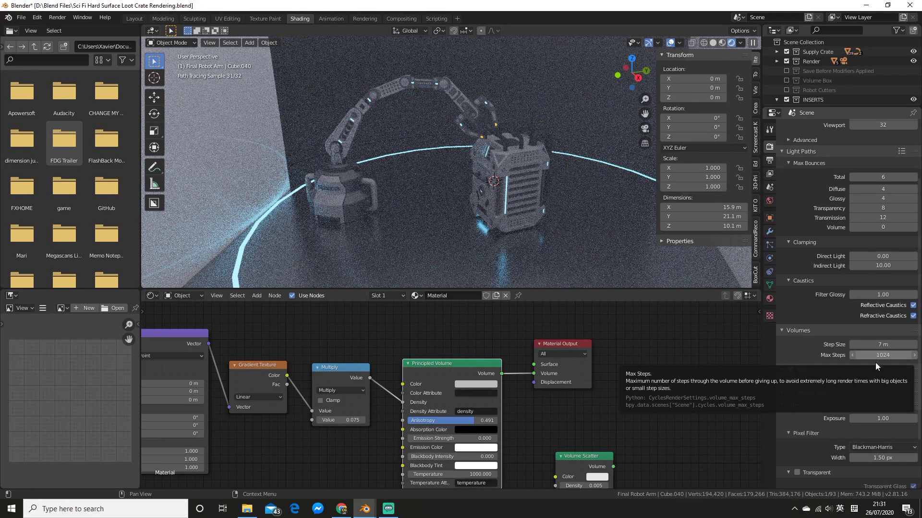
pyautogui.scroll(3, 818, 363)
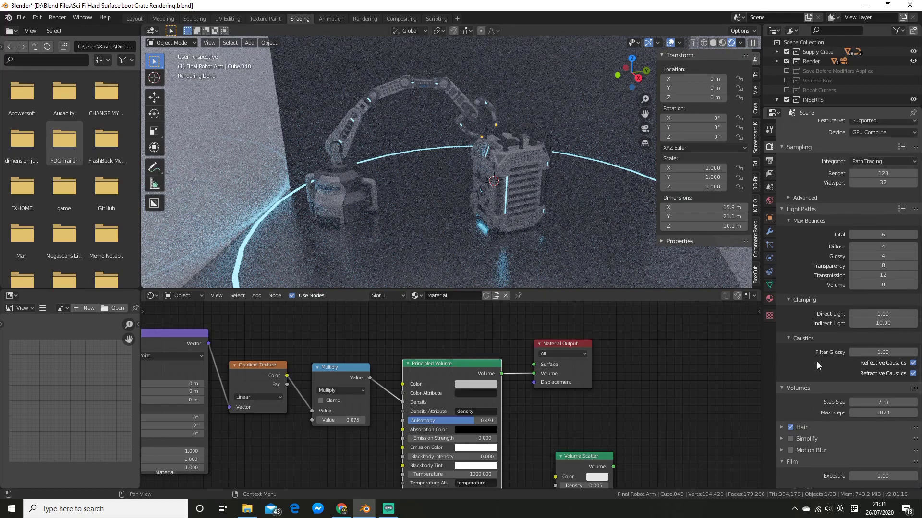
pyautogui.scroll(-3, 816, 361)
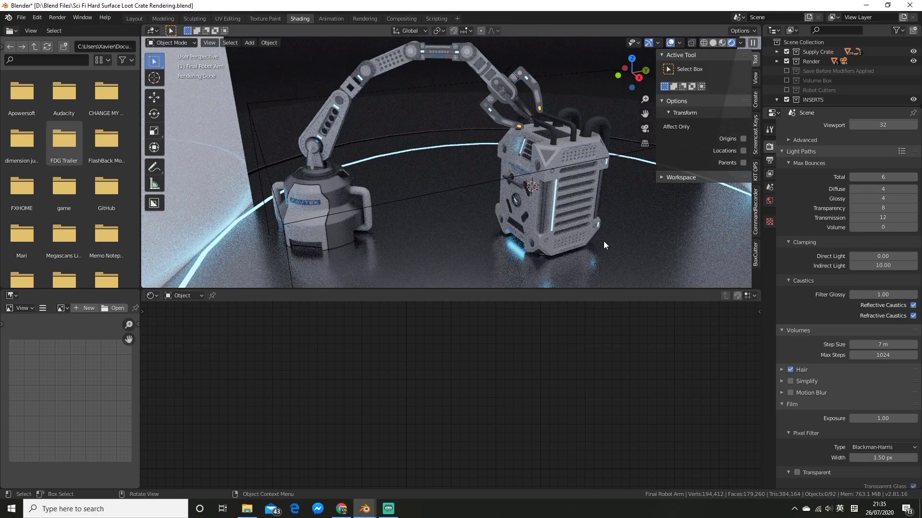
# Add a UV sphere at the 3D cursor by the crate.
pyautogui.scroll(-3, 604, 238)
pyautogui.moveTo(594, 235); pyautogui.dragTo(606, 240, button='middle')
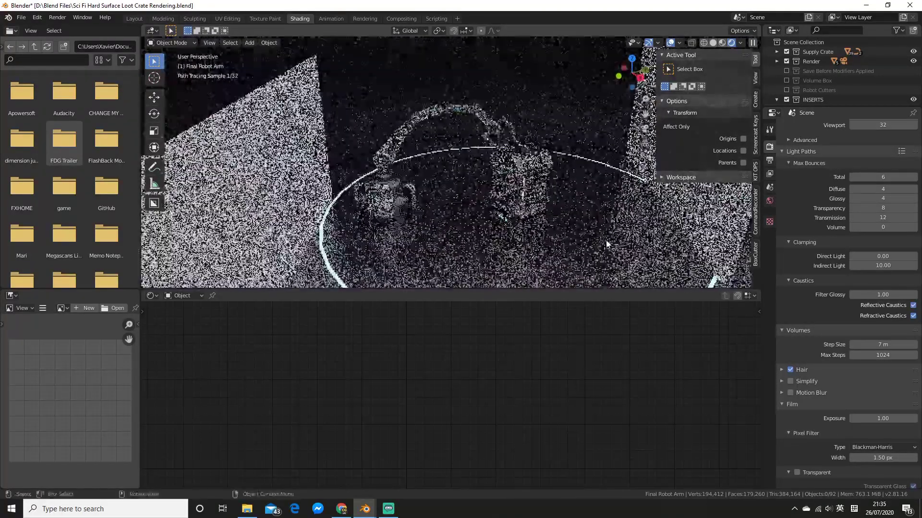
pyautogui.scroll(4, 471, 187)
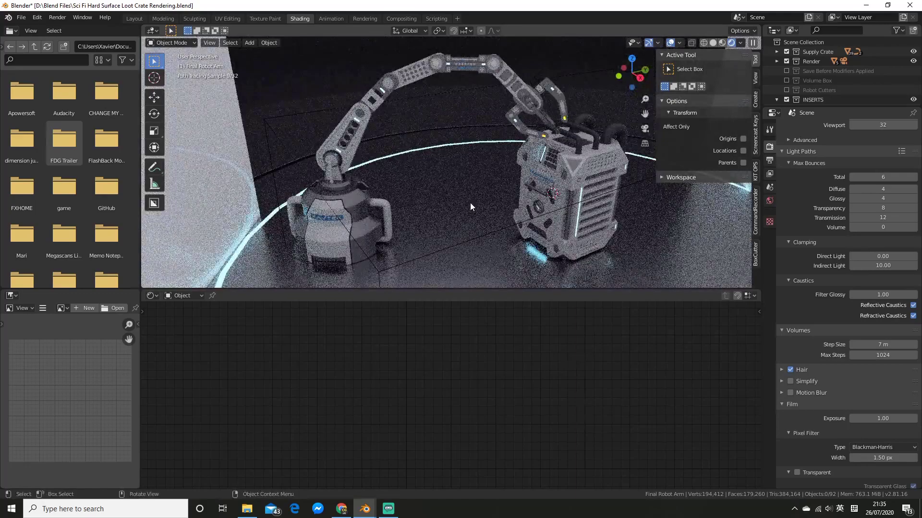
pyautogui.hotkey('shift', 'a')
pyautogui.moveTo(471, 203)
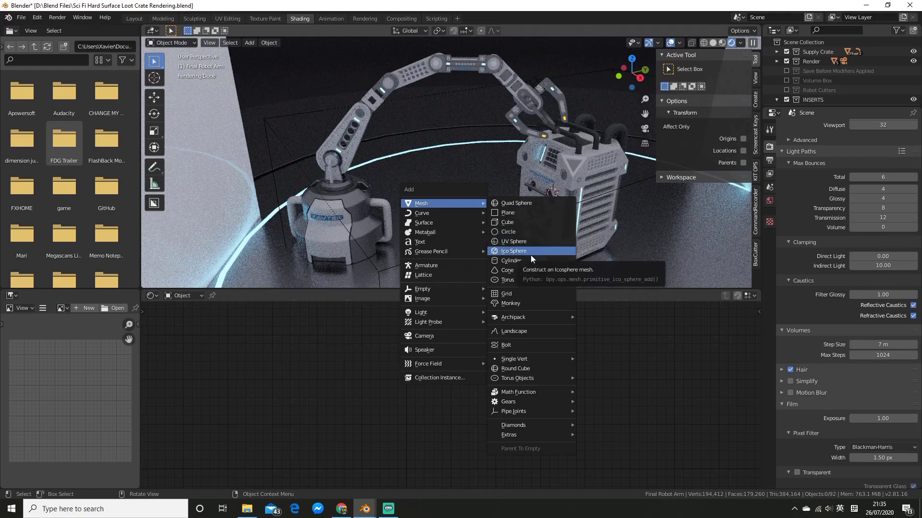
pyautogui.click(527, 243)
pyautogui.press('KP_Decimal')
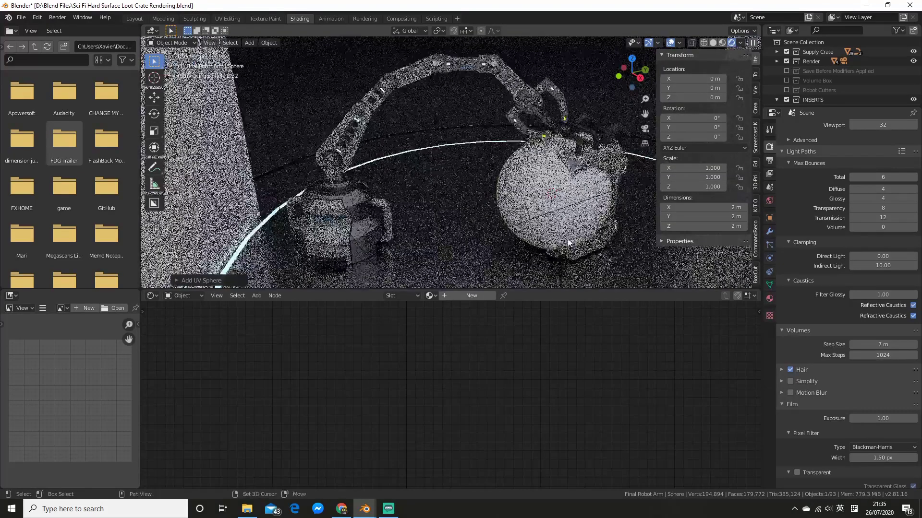
# Give the sphere a new material and replace its Principled BSDF with a Principled Volume node connected to the material output's Volume socket.
pyautogui.click(456, 296)
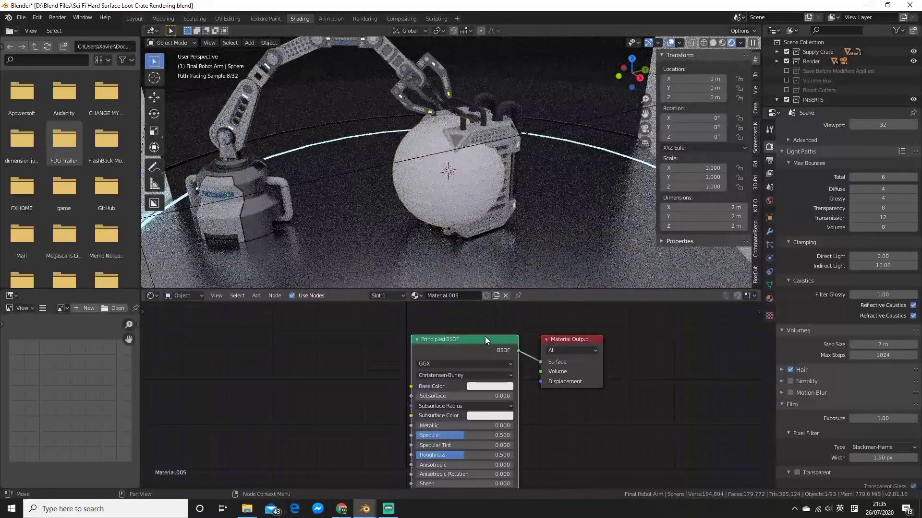
pyautogui.press('x')
pyautogui.hotkey('shift', 'a')
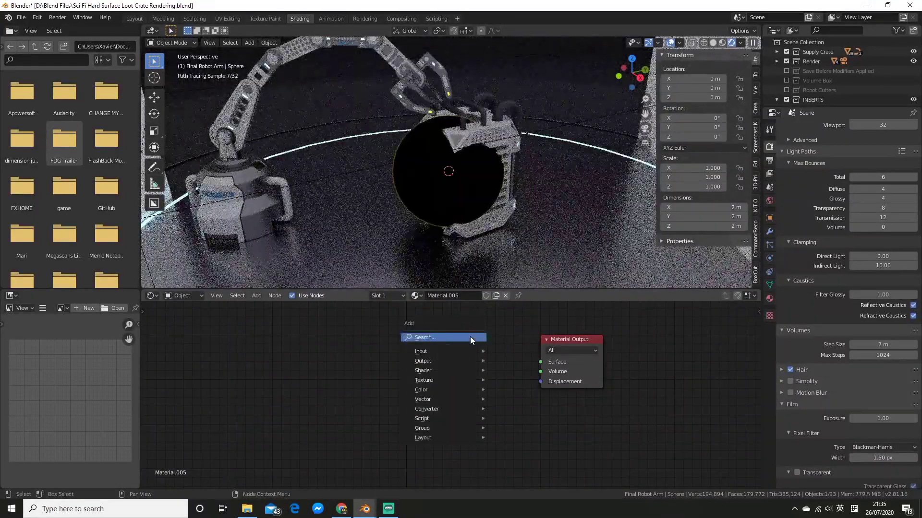
pyautogui.click(471, 337)
pyautogui.write('pri')
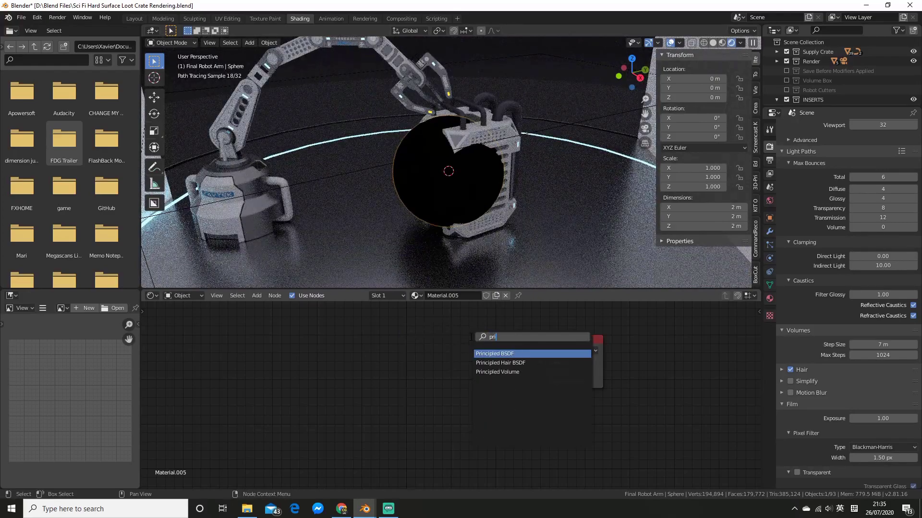
pyautogui.click(498, 372)
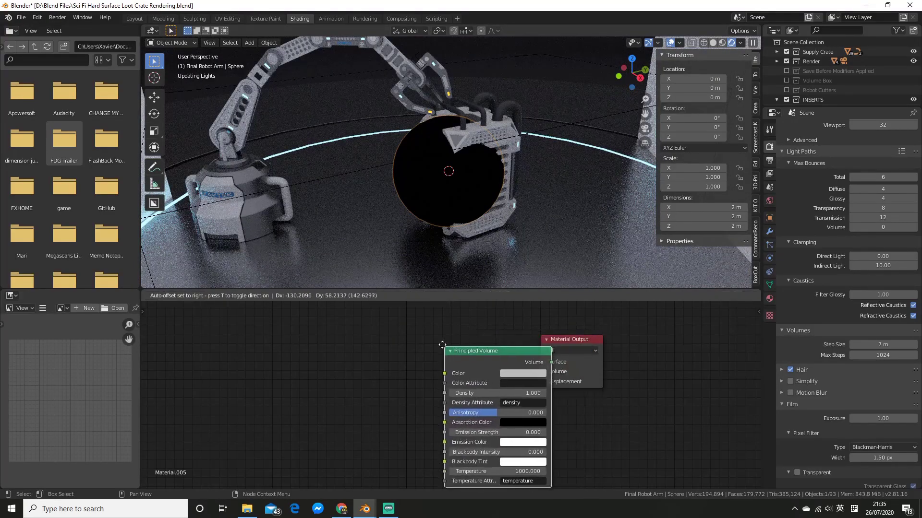
pyautogui.click(431, 341)
pyautogui.moveTo(516, 345); pyautogui.dragTo(540, 374)
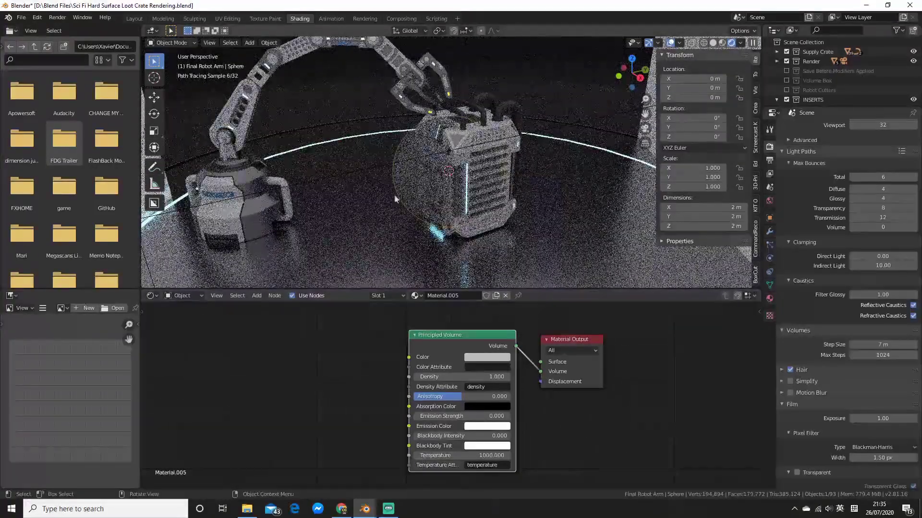
# Inspect the sphere's volume around the crate in Cycles and switch the render engine to Eevee.
pyautogui.scroll(4, 465, 185)
pyautogui.scroll(-5, 464, 185)
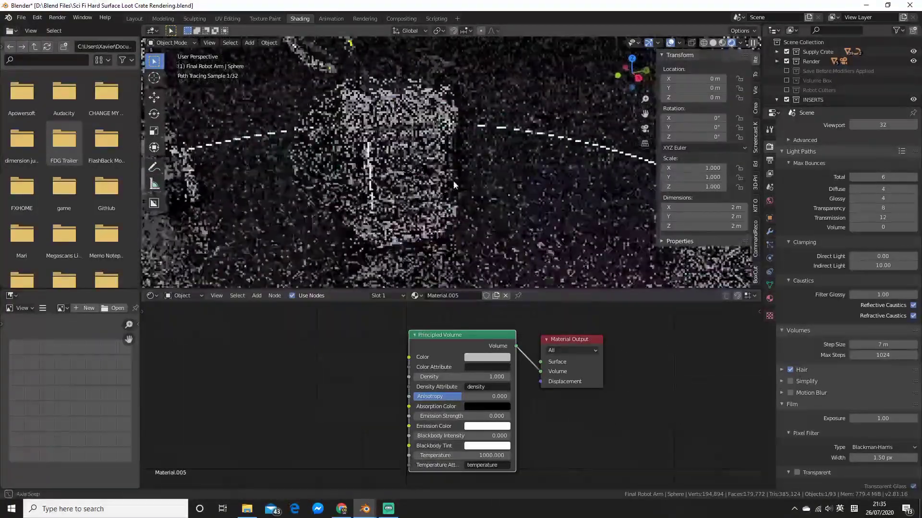
pyautogui.scroll(3, 453, 180)
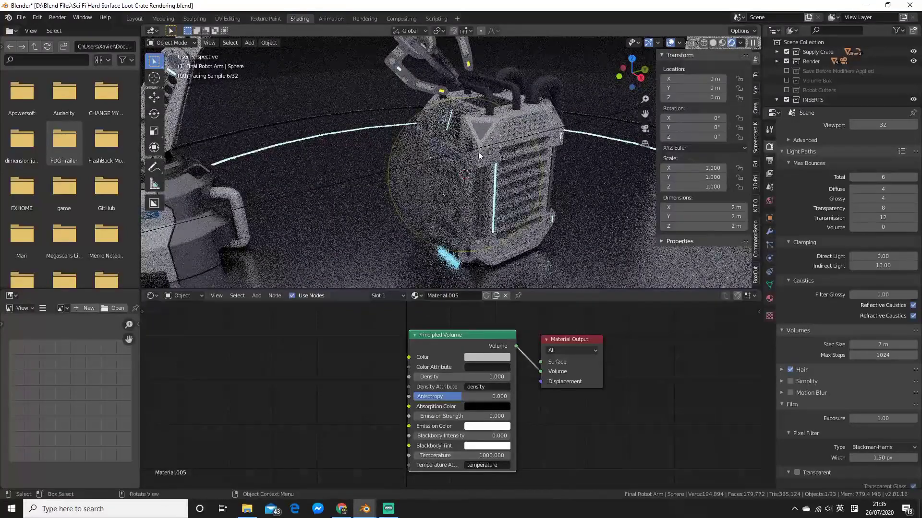
pyautogui.keyDown('shift'); pyautogui.moveTo(491, 165); pyautogui.dragTo(486, 164, button='middle'); pyautogui.keyUp('shift')
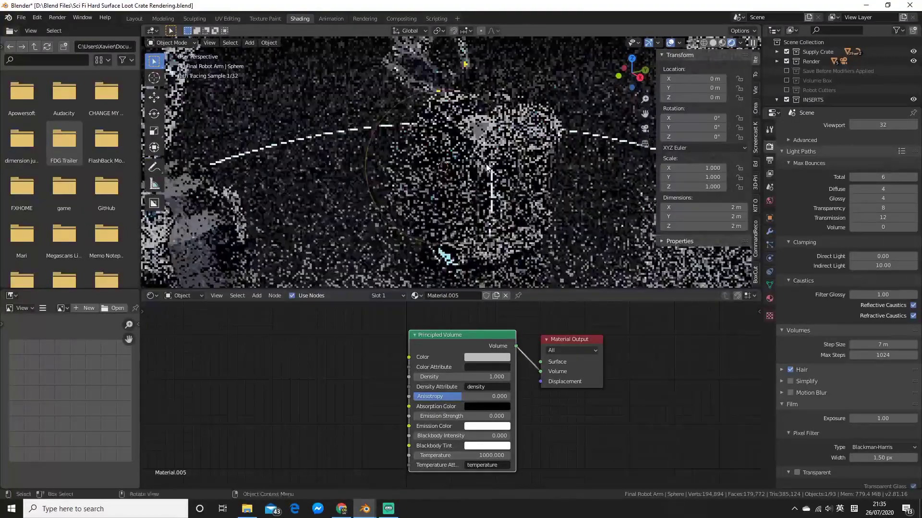
pyautogui.scroll(4, 840, 176)
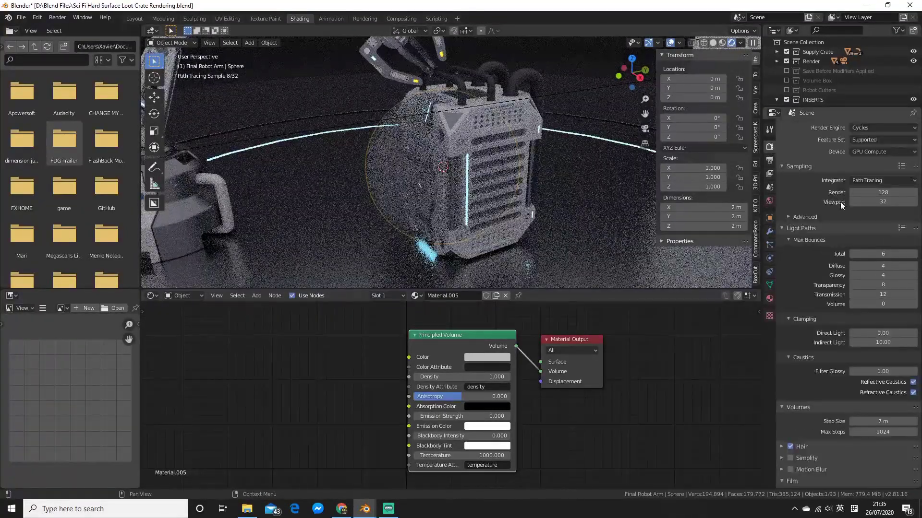
pyautogui.click(863, 128)
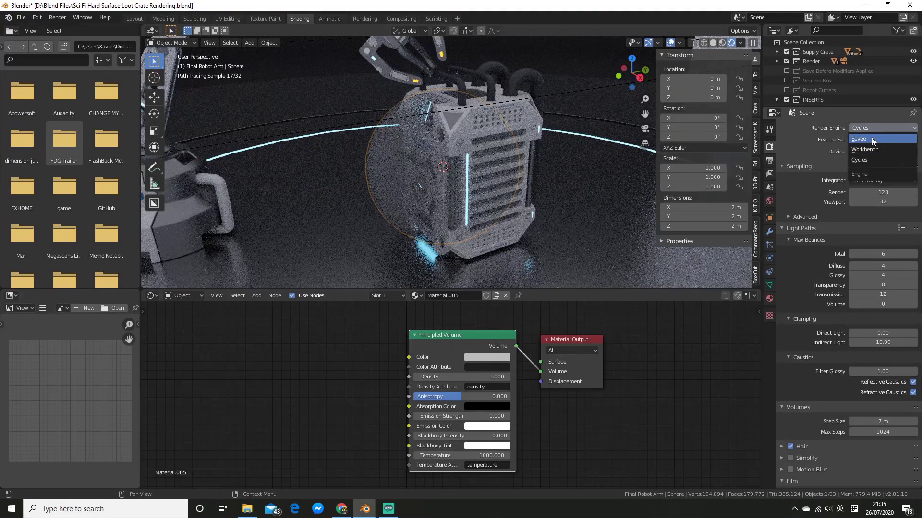
pyautogui.click(871, 138)
# Examine the volumetric sphere, crate and robot arm in the Eevee preview from several distances and angles.
pyautogui.scroll(2, 559, 185)
pyautogui.scroll(-3, 560, 185)
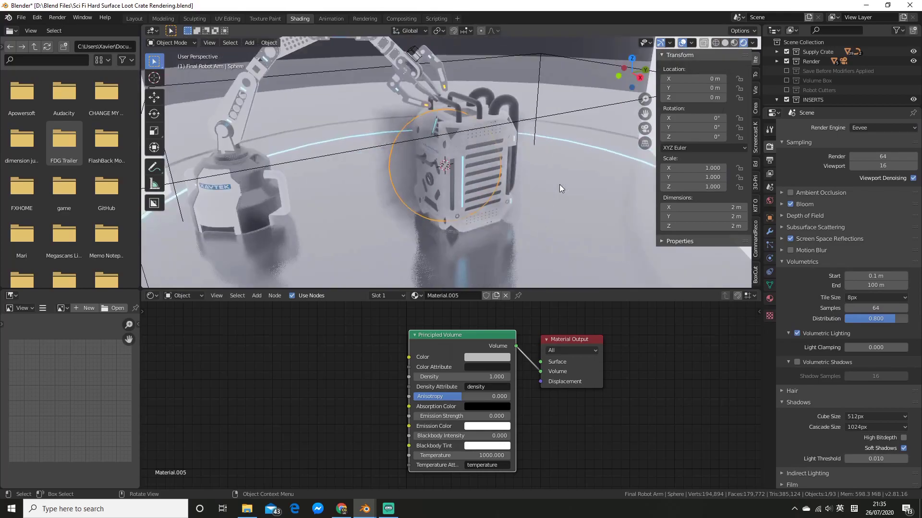
pyautogui.moveTo(560, 185)
pyautogui.mouseDown(button='middle')
pyautogui.moveTo(586, 183)
pyautogui.moveTo(544, 182)
pyautogui.mouseUp(button='middle')
pyautogui.scroll(2, 505, 190)
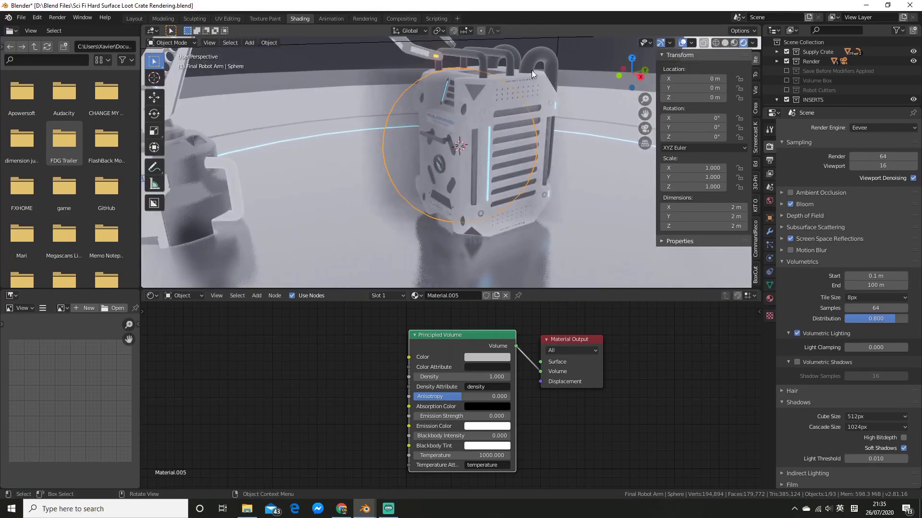
pyautogui.scroll(-3, 451, 123)
pyautogui.scroll(3, 531, 163)
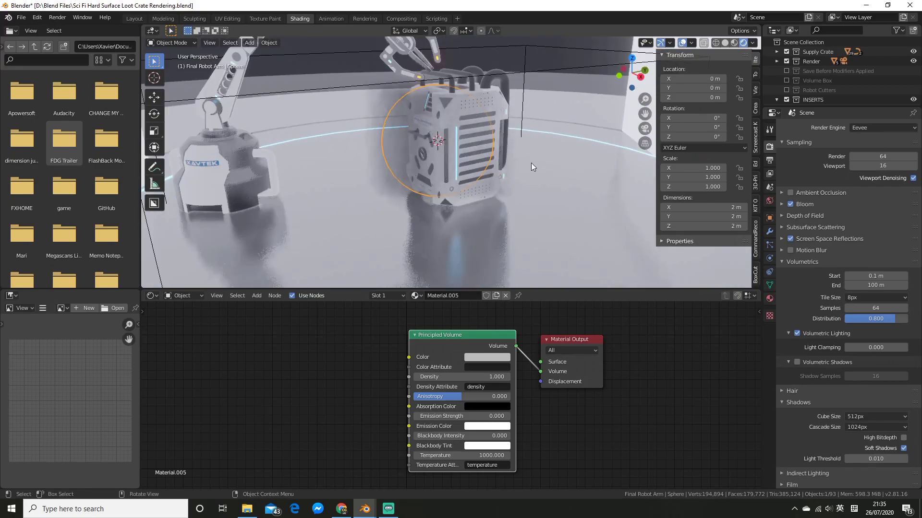
pyautogui.scroll(-4, 537, 166)
pyautogui.moveTo(546, 174)
pyautogui.mouseDown(button='middle')
pyautogui.moveTo(506, 172)
pyautogui.moveTo(546, 173)
pyautogui.moveTo(549, 189)
pyautogui.mouseUp(button='middle')
pyautogui.scroll(4, 546, 174)
pyautogui.scroll(-1, 555, 183)
pyautogui.scroll(-4, 556, 187)
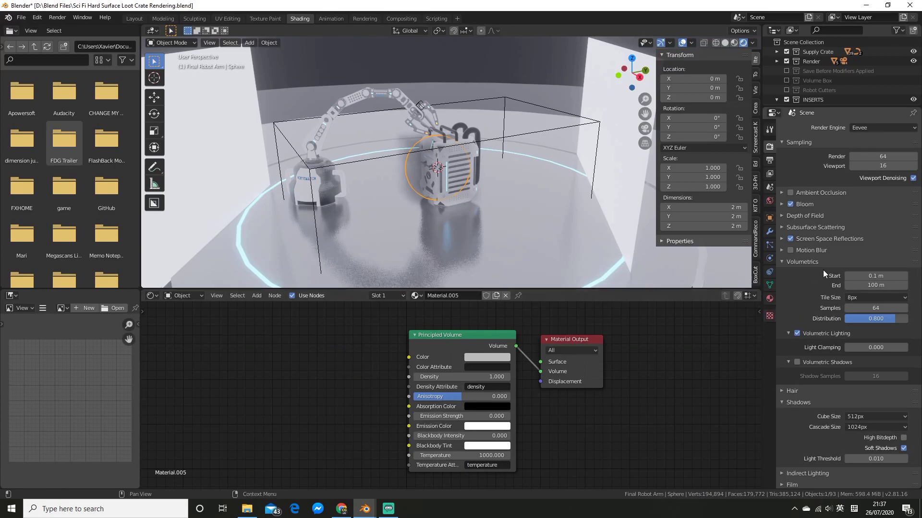
# Review the Volumetrics settings and turn Volumetric Lighting off and back on to compare its effect around the crate.
pyautogui.scroll(-2, 830, 308)
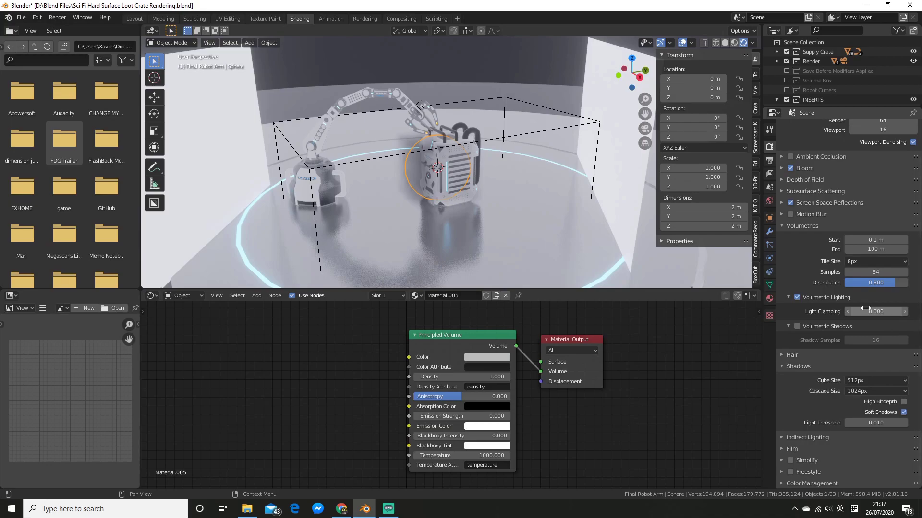
pyautogui.moveTo(875, 311)
pyautogui.mouseDown()
pyautogui.moveTo(905, 312)
pyautogui.moveTo(870, 312)
pyautogui.mouseUp()
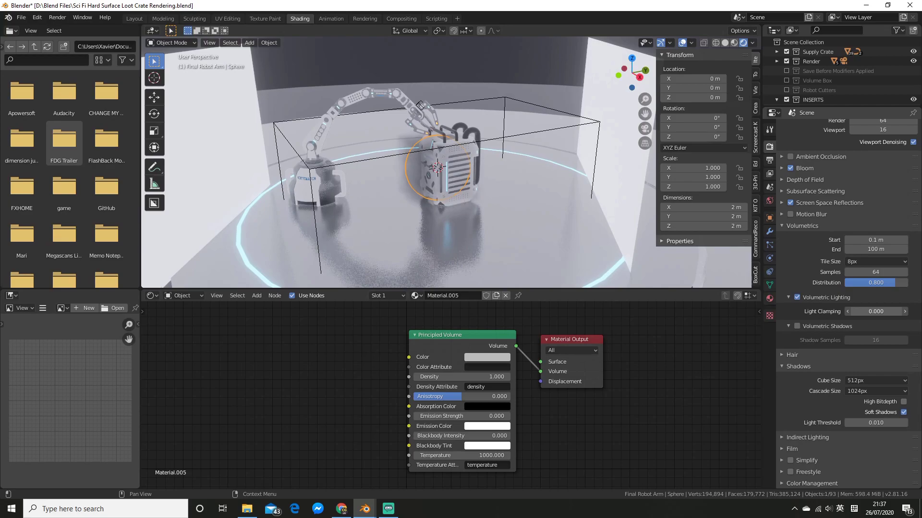
pyautogui.scroll(2, 850, 315)
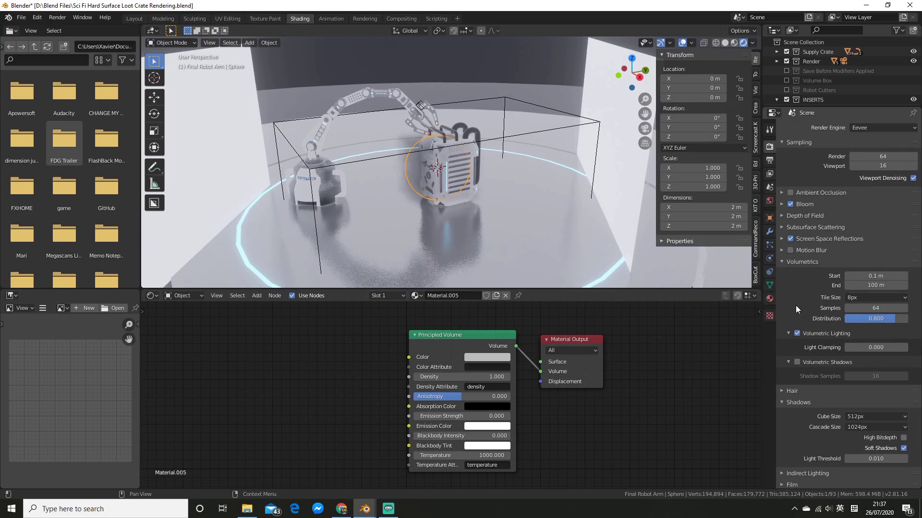
pyautogui.click(797, 334)
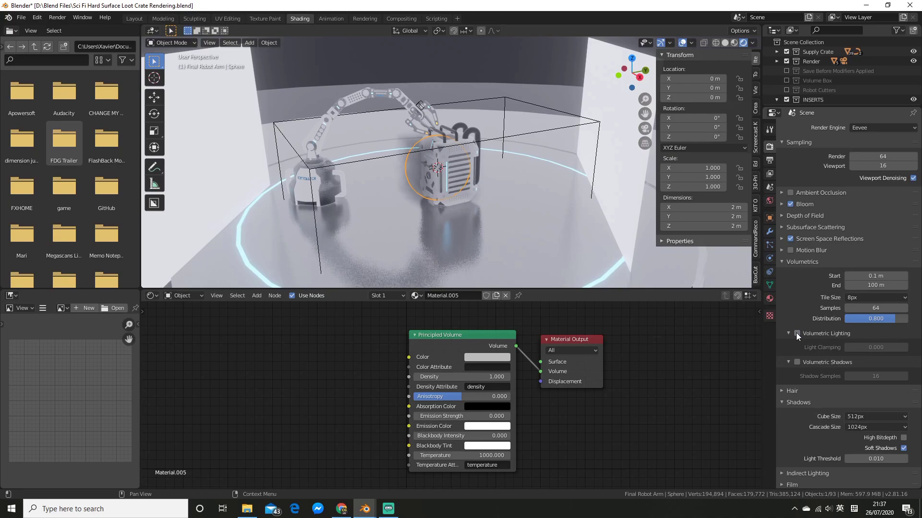
pyautogui.click(796, 333)
pyautogui.scroll(3, 566, 259)
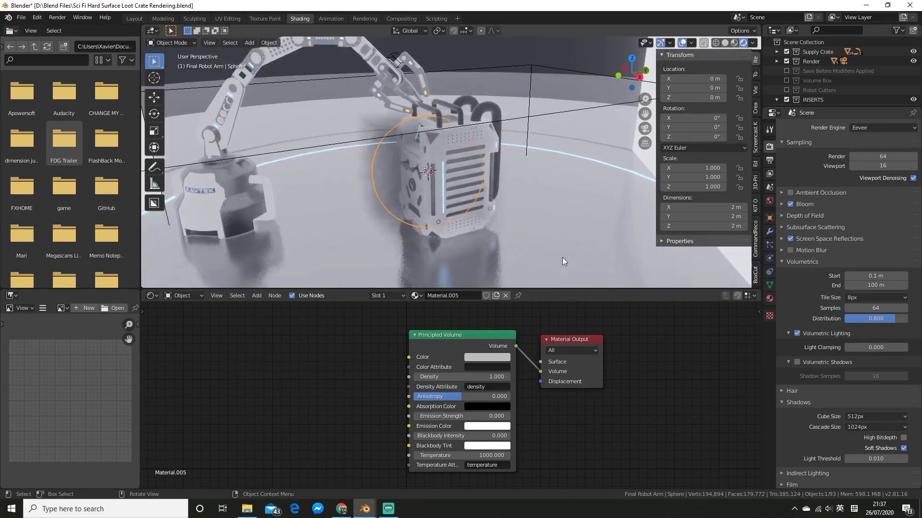
pyautogui.scroll(2, 594, 240)
pyautogui.keyDown('shift'); pyautogui.moveTo(595, 240); pyautogui.dragTo(598, 237, button='middle'); pyautogui.keyUp('shift')
pyautogui.scroll(-2, 598, 236)
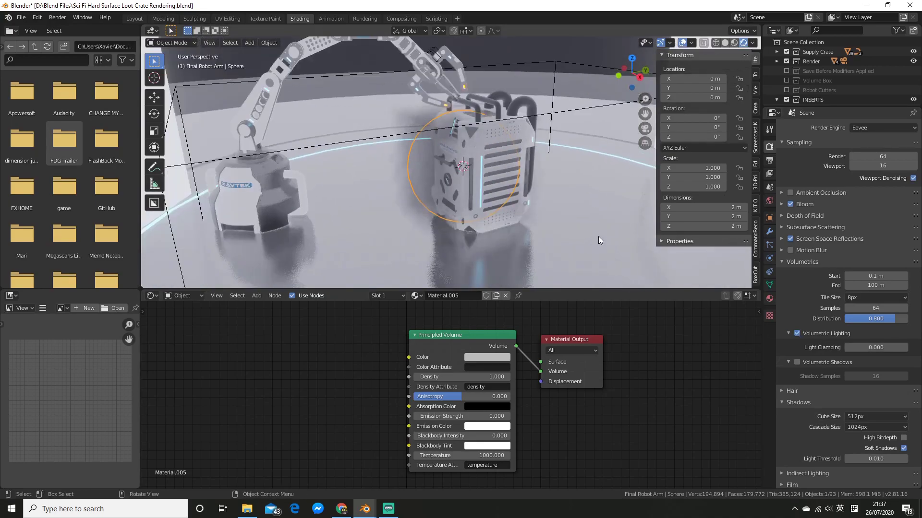